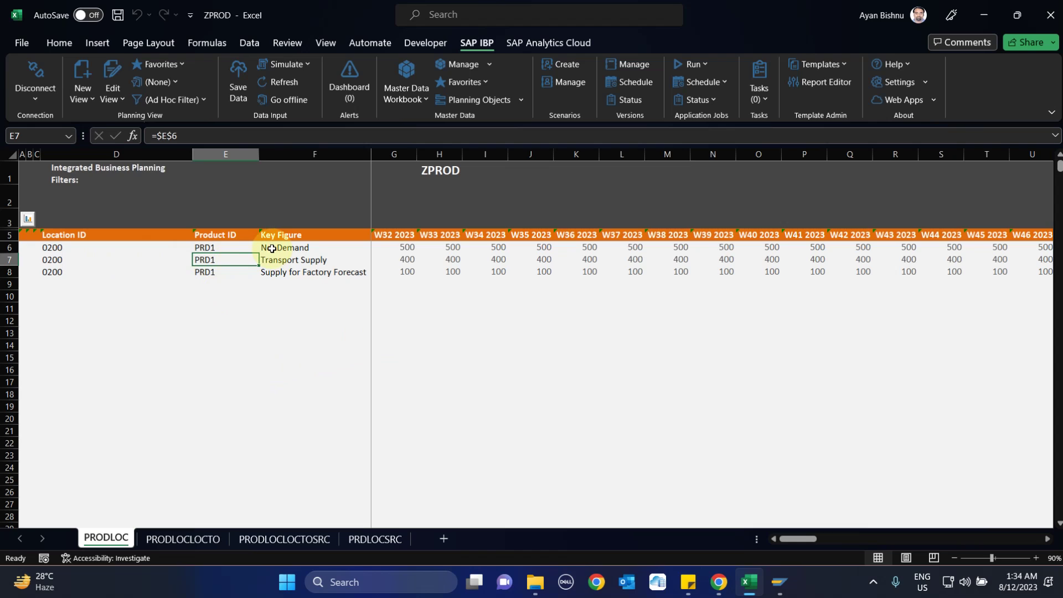
# - Compare the W32 2023 Net Demand on the PRODLOC sheet with the Production Plan on the PRDLOCSRC sheet
pyautogui.click(411, 248)
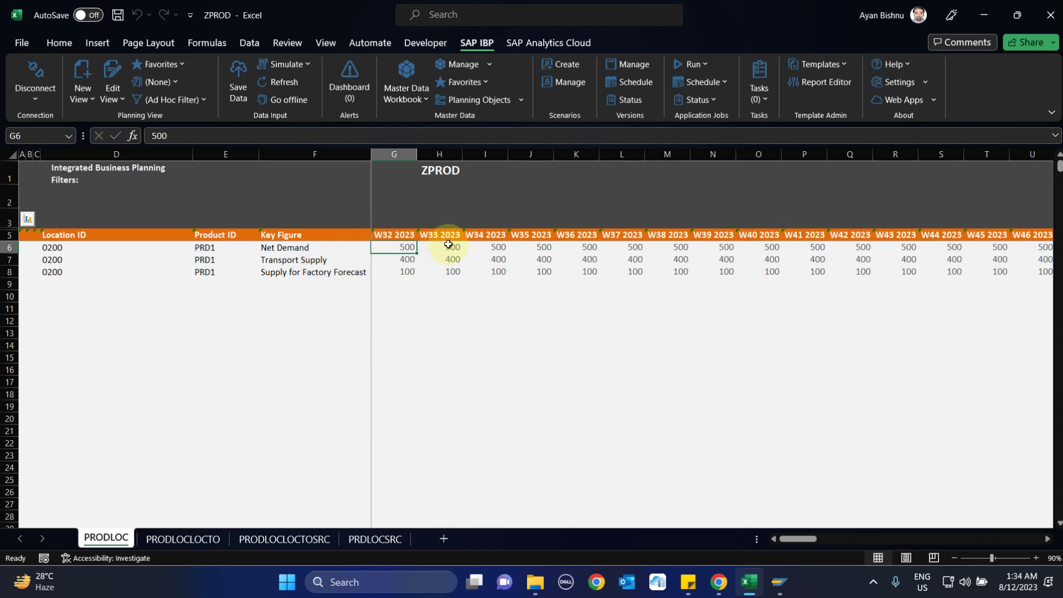
pyautogui.click(381, 538)
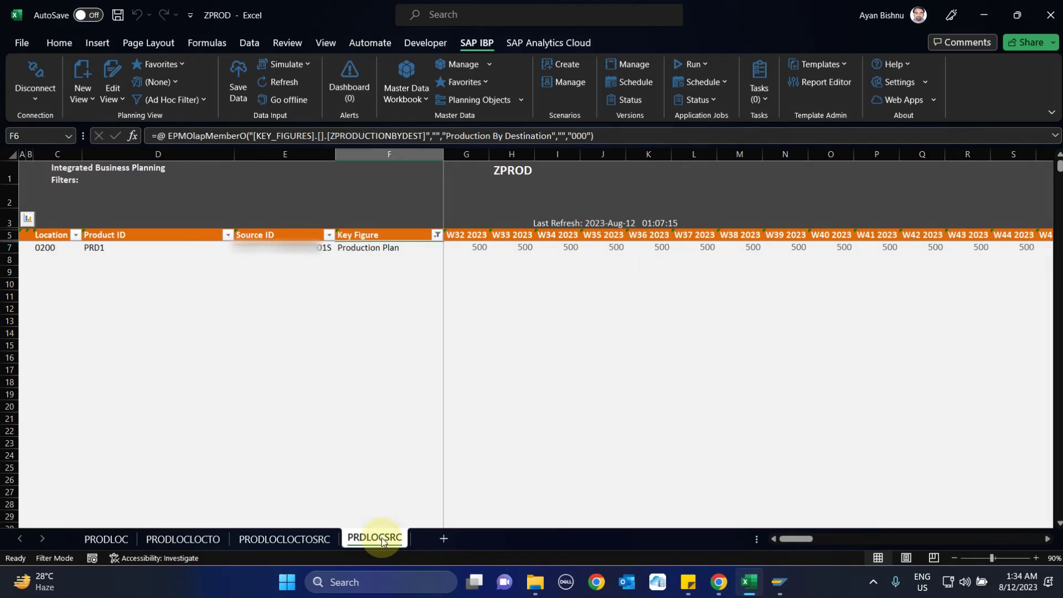
pyautogui.click(479, 249)
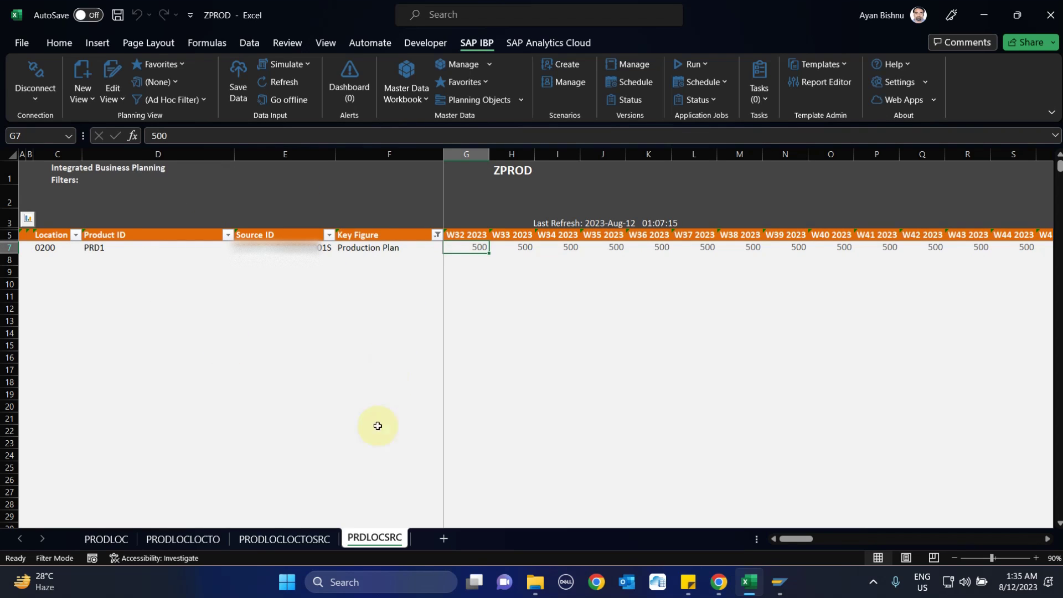
pyautogui.click(108, 538)
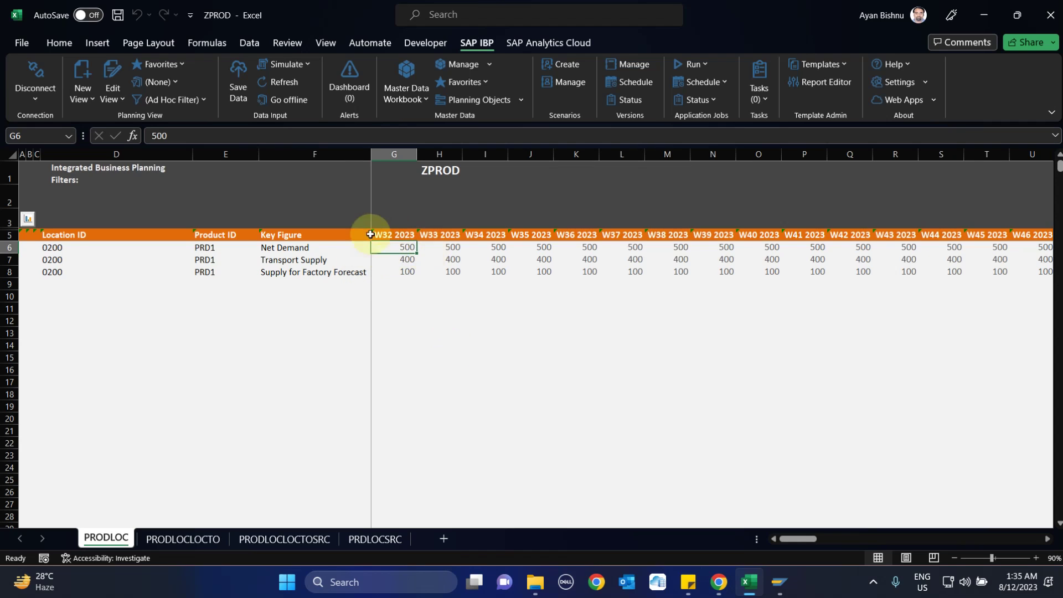
pyautogui.click(385, 540)
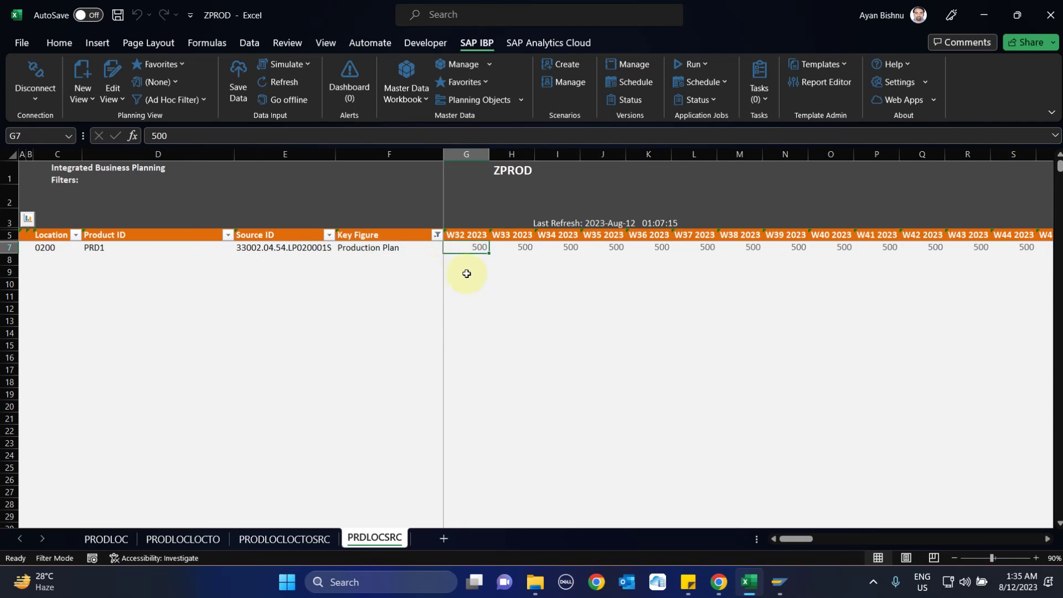
# - Examine Net Demand, Transport Supply and Supply for Factory Forecast of product PRD1 at location 0200 on the PRODLOC sheet for W32 2023
pyautogui.click(107, 536)
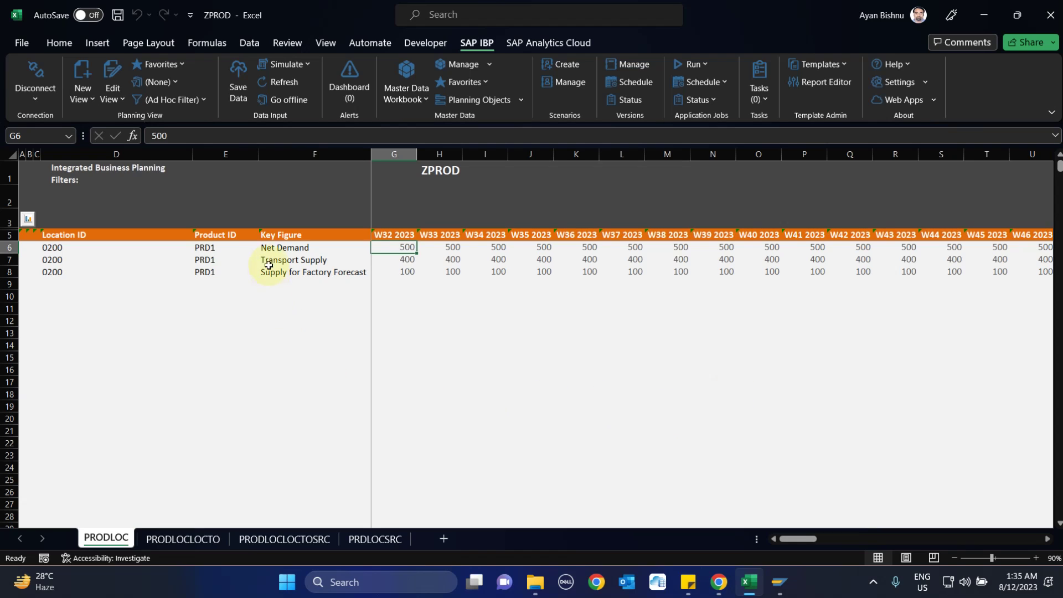
pyautogui.click(403, 258)
pyautogui.click(407, 273)
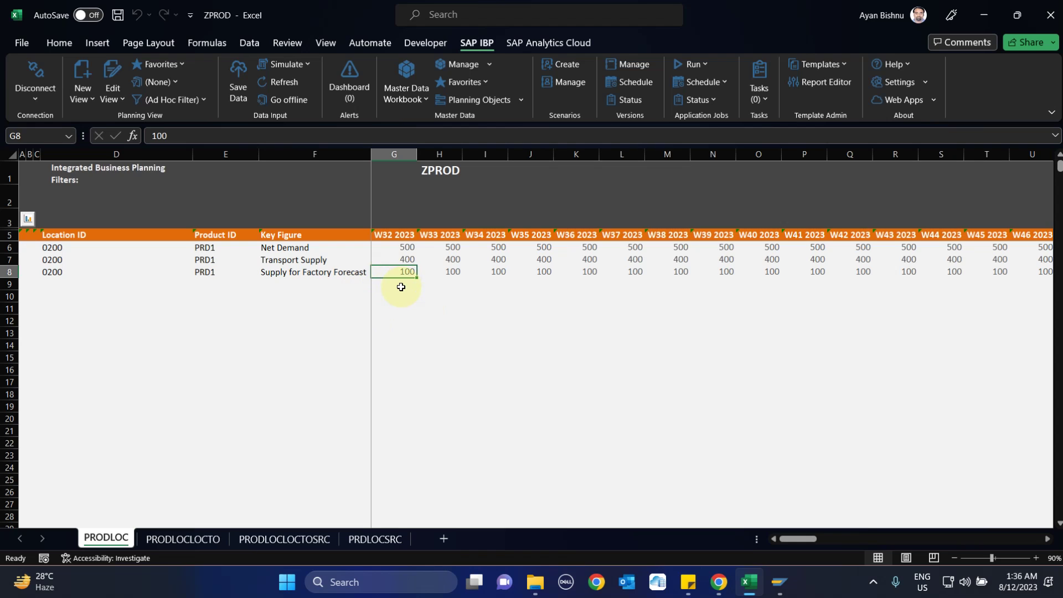
pyautogui.click(49, 245)
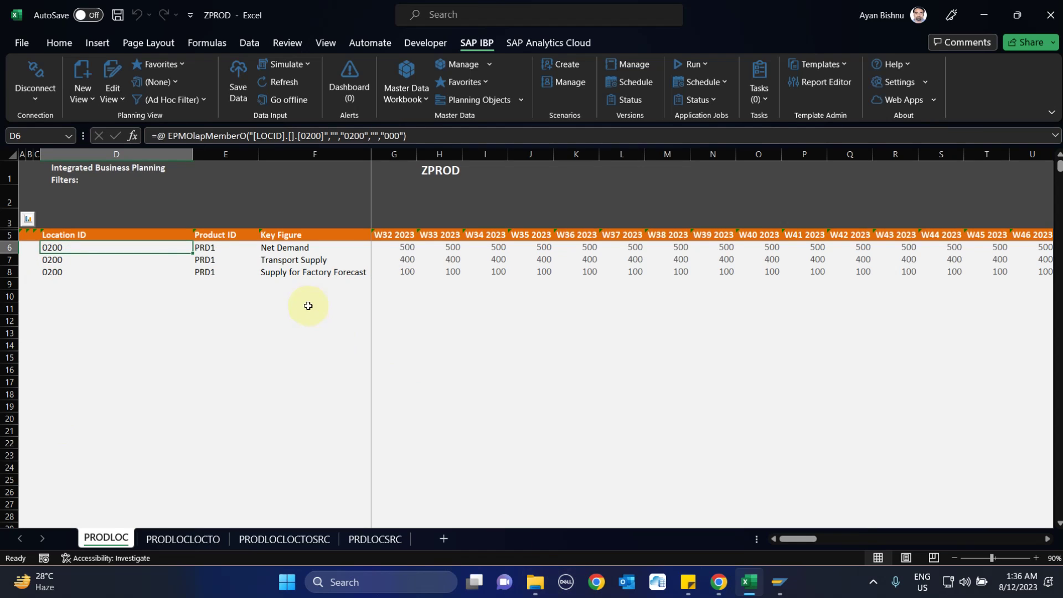
pyautogui.moveTo(280, 249); pyautogui.dragTo(302, 260)
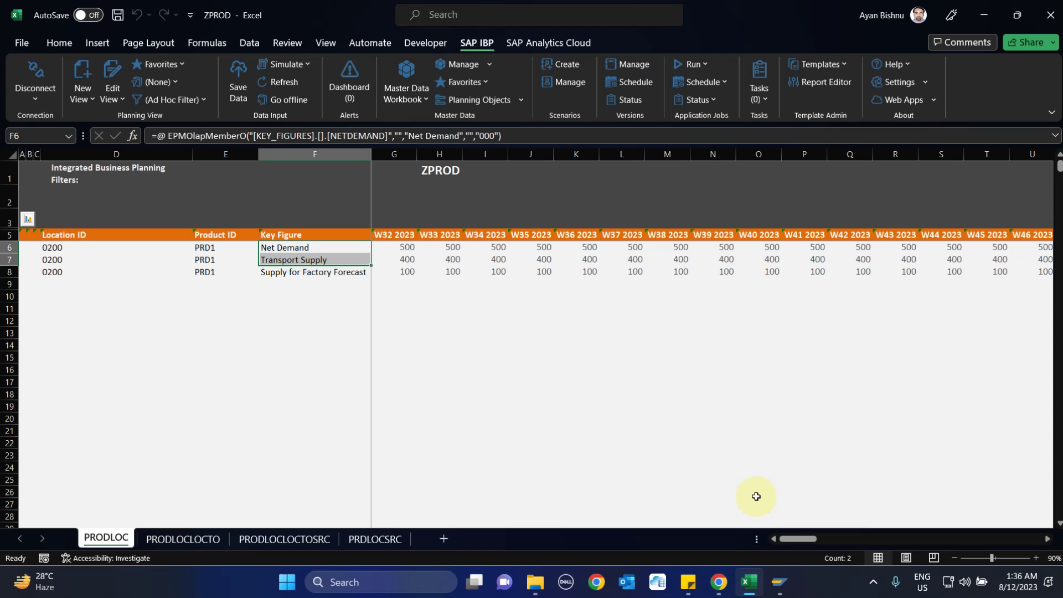
pyautogui.click(299, 274)
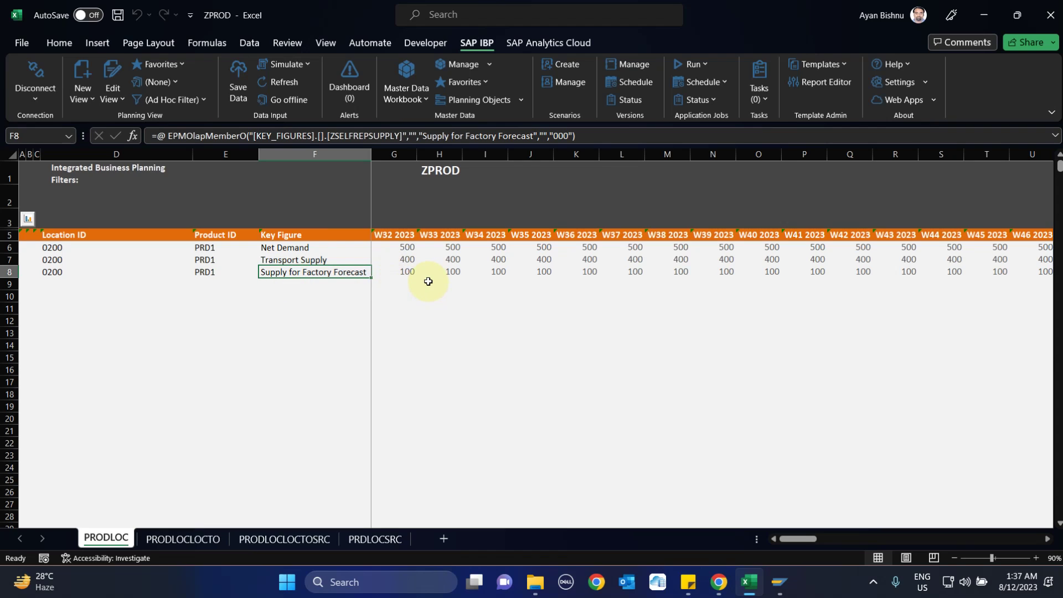
pyautogui.click(399, 272)
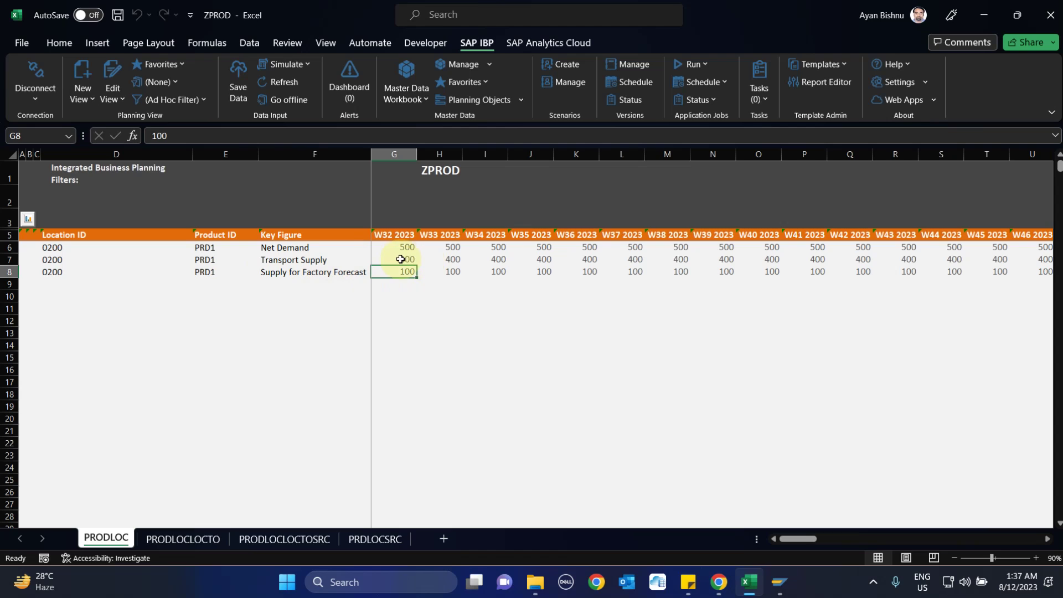
pyautogui.click(399, 259)
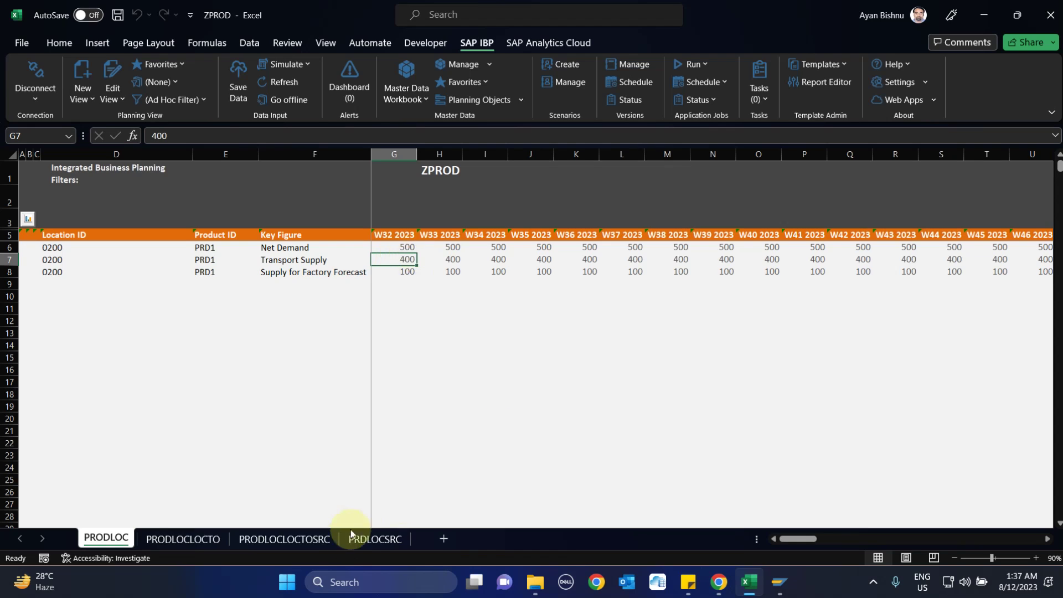
# - Review Transport Supply from location 0200 on the PRODLOCLOCTO sheet and sum the W32 2023 quantities for ship-to locations 6211, 6231 and 6739
pyautogui.click(203, 539)
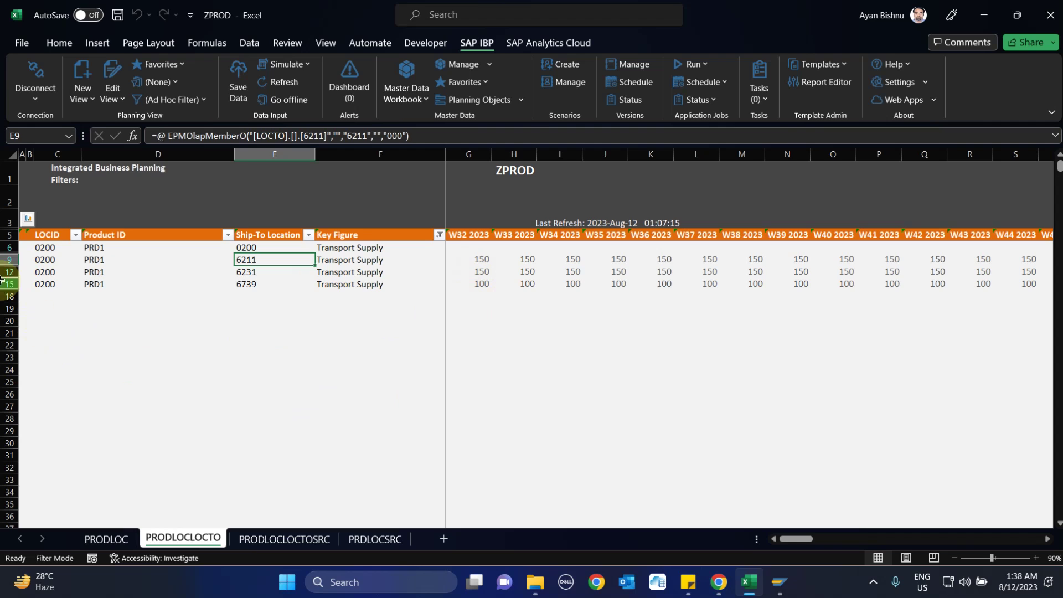
pyautogui.moveTo(43, 260); pyautogui.dragTo(47, 289)
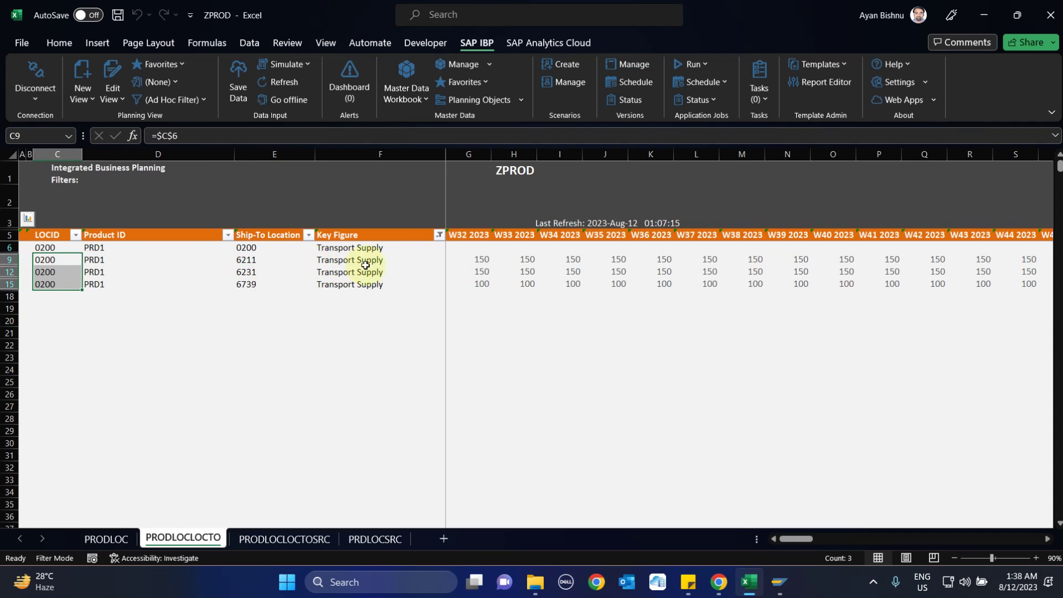
pyautogui.click(479, 260)
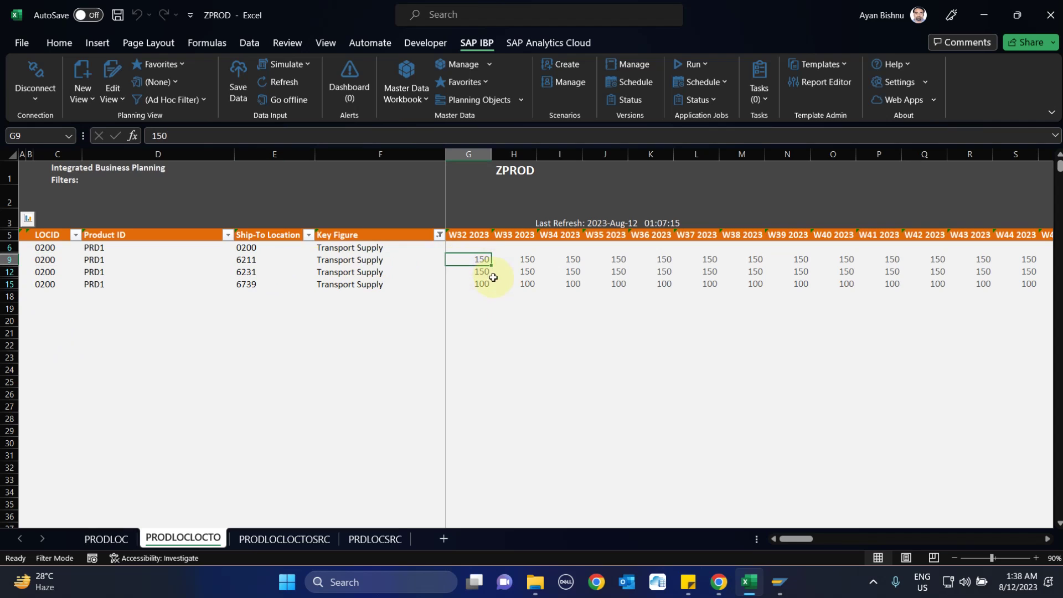
pyautogui.click(476, 274)
pyautogui.click(480, 284)
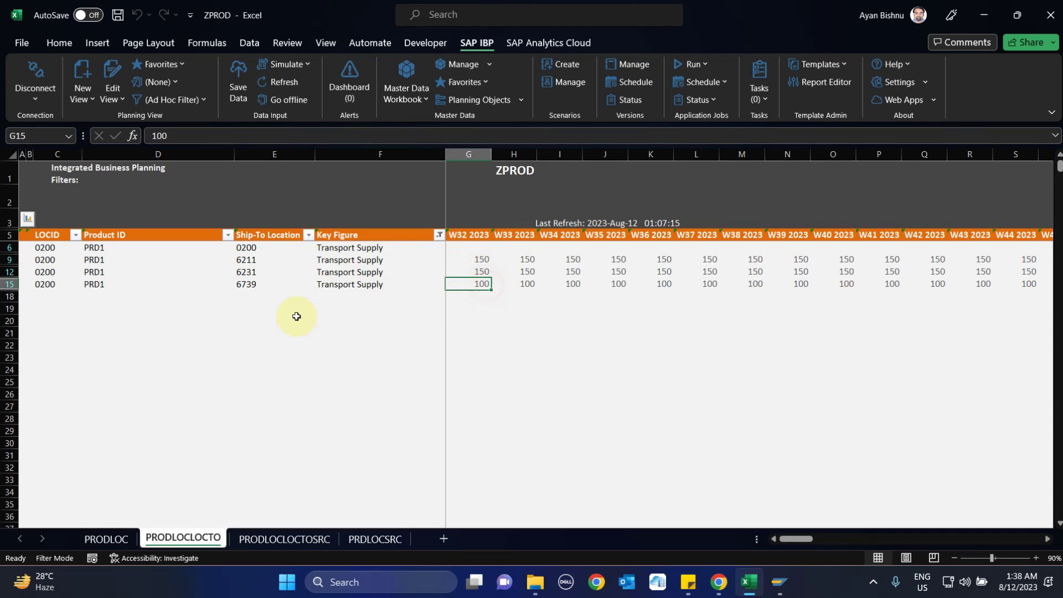
pyautogui.moveTo(244, 260); pyautogui.dragTo(246, 285)
pyautogui.moveTo(476, 259); pyautogui.dragTo(482, 284)
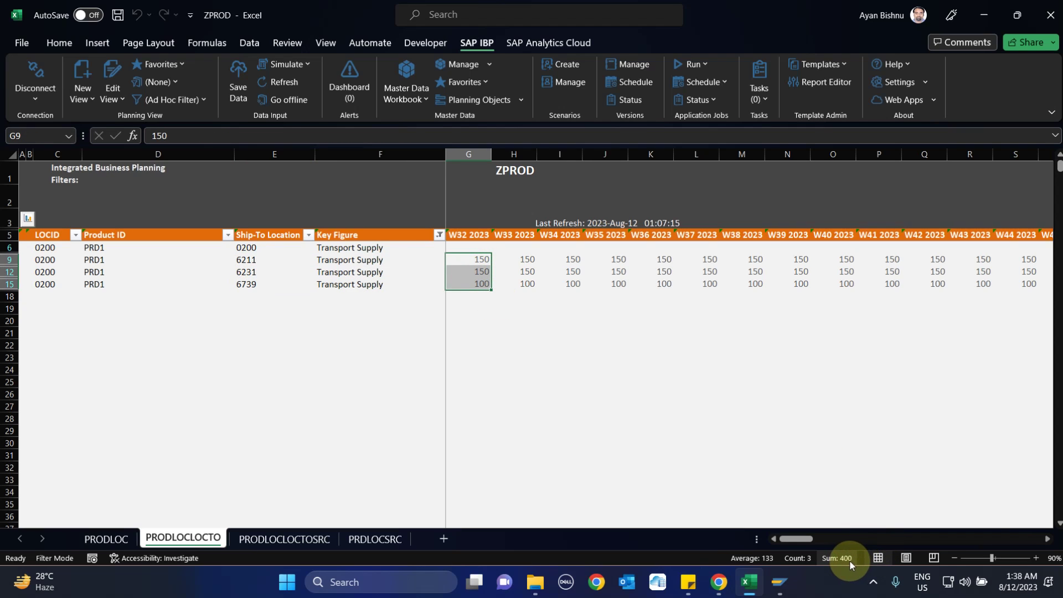
# - Check the Production Plan on PRDLOCSRC against ship-to locations 6211, 6231 and 6739 on the PRODLOCLOCTO sheet
pyautogui.click(357, 541)
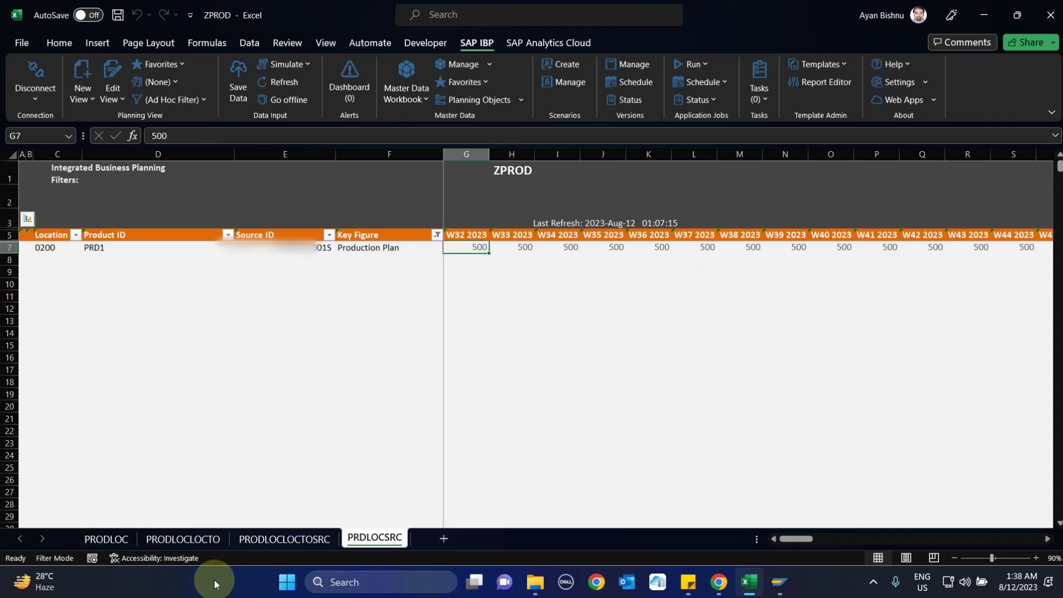
pyautogui.click(181, 545)
pyautogui.click(240, 260)
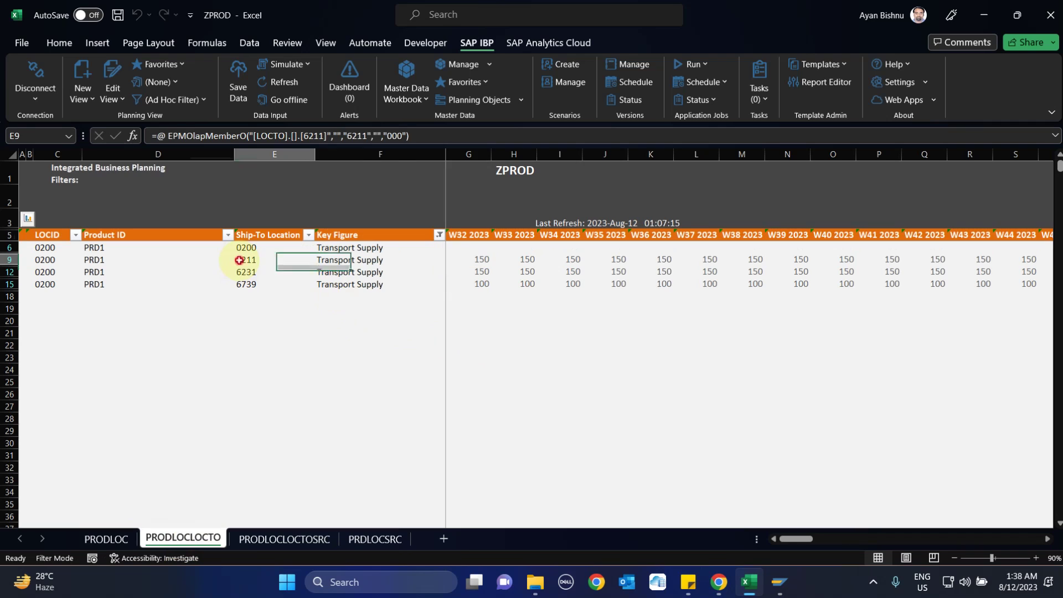
pyautogui.click(243, 271)
pyautogui.click(243, 284)
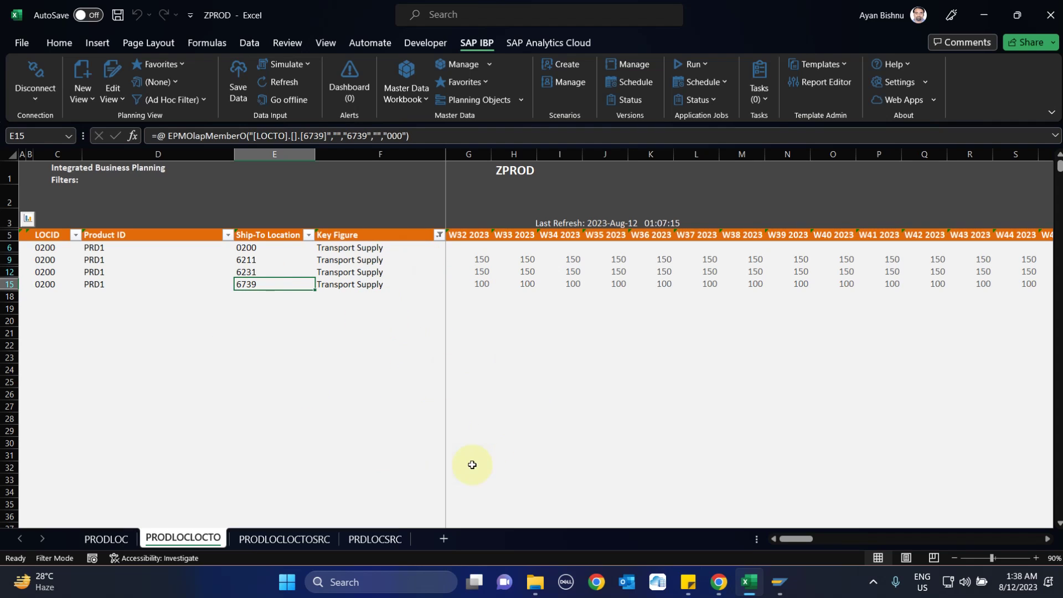
# - Extend the Key Figure filter on PRODLOCLOCTO to include Total Supply By Destination and Supply for Factory Forecast (DS)
pyautogui.click(440, 235)
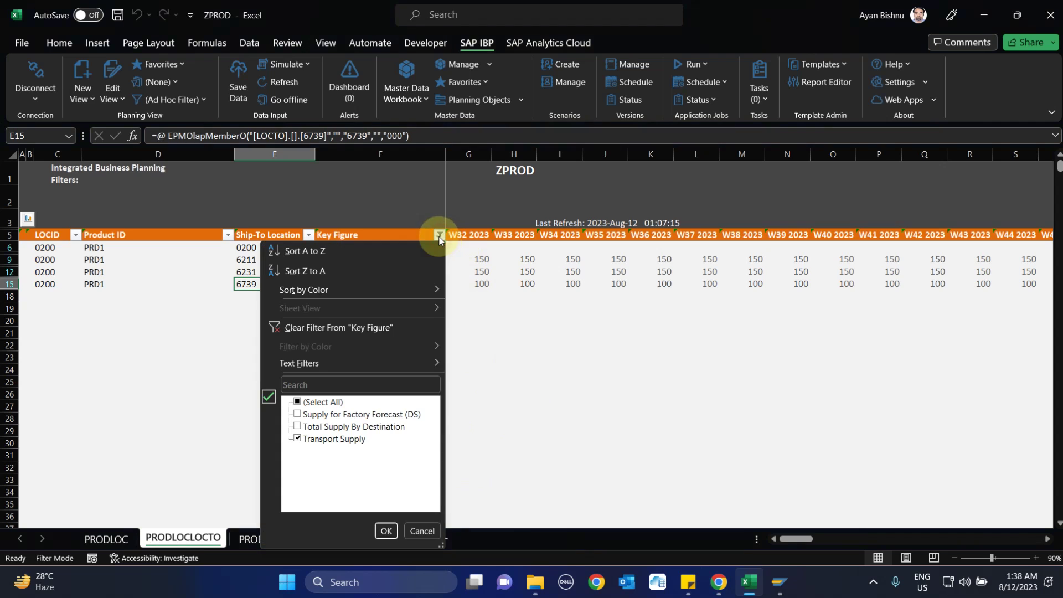
pyautogui.click(318, 430)
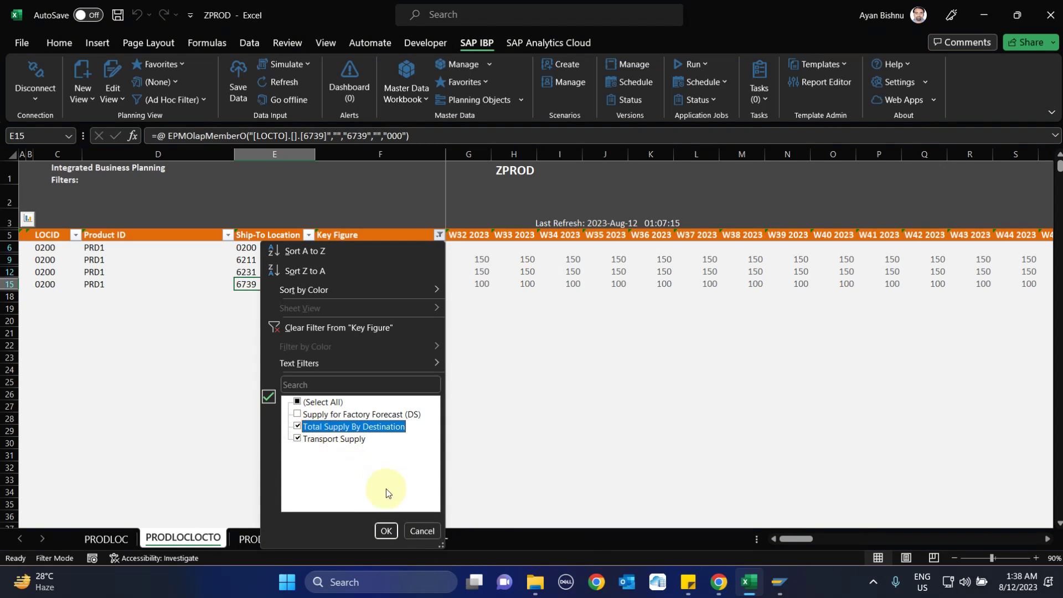
pyautogui.click(317, 417)
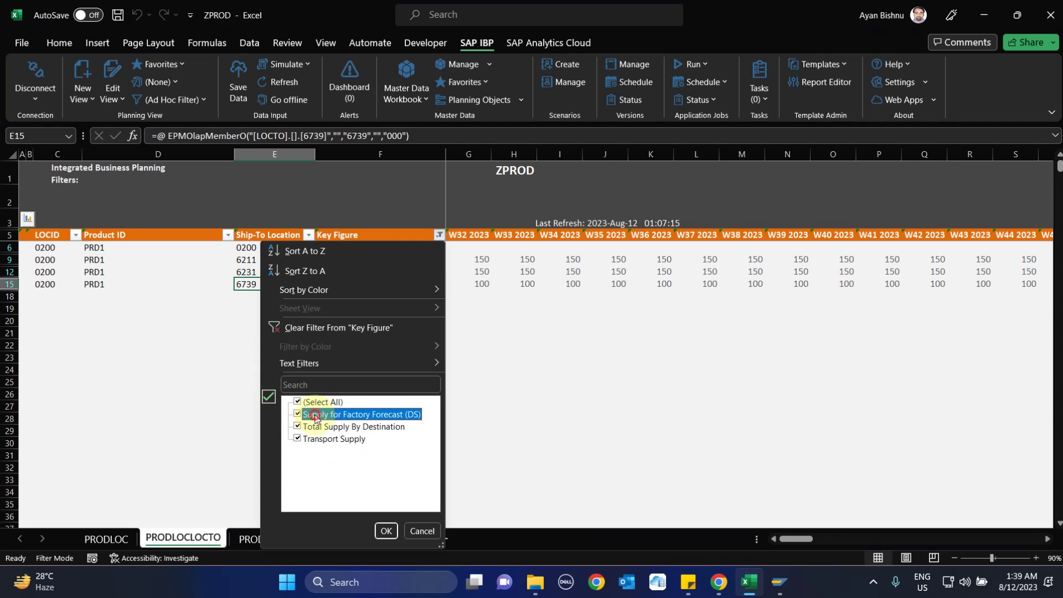
pyautogui.click(386, 531)
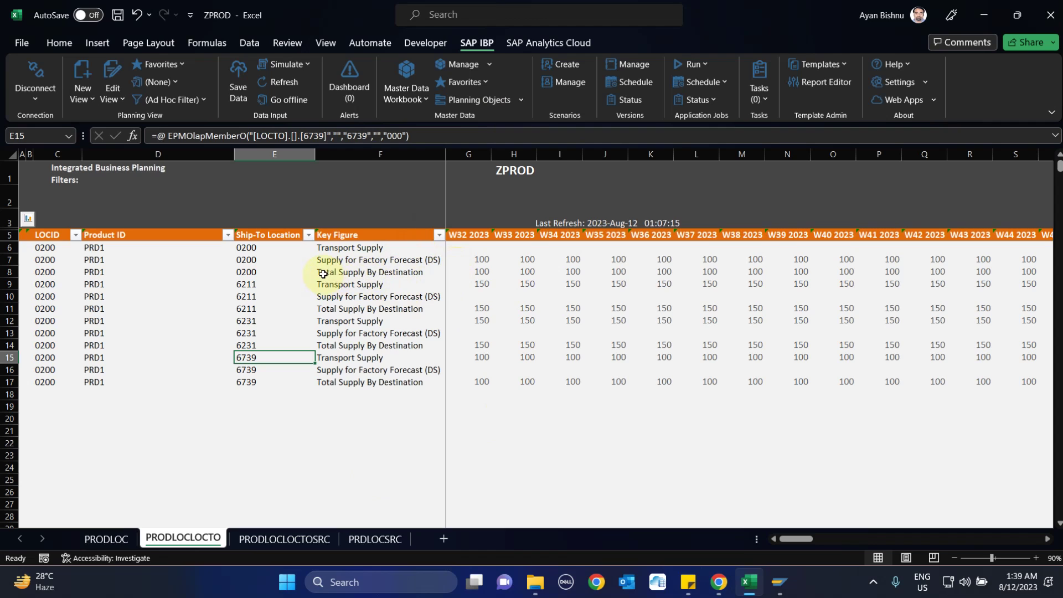
# - Compare the W32 2023 Transport Supply and Total Supply By Destination values across the ship-to locations on PRODLOCLOCTO
pyautogui.click(383, 283)
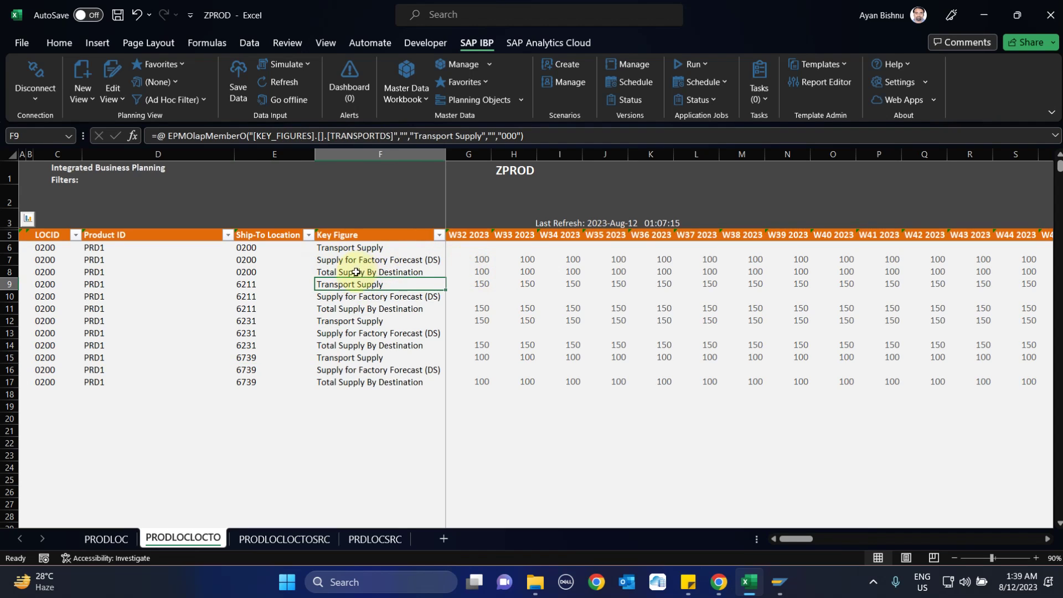
pyautogui.click(353, 275)
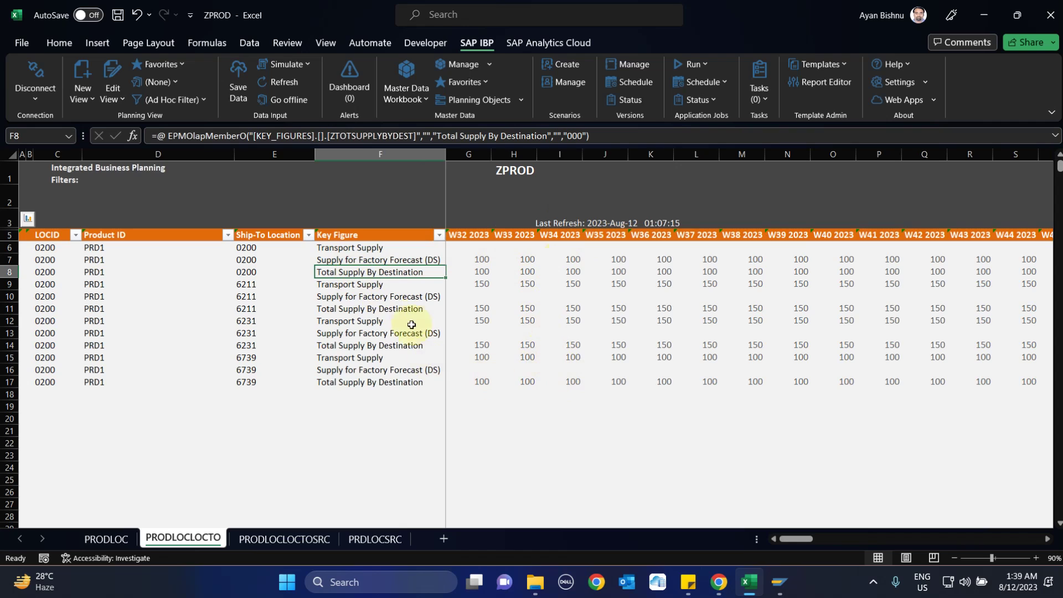
pyautogui.click(482, 285)
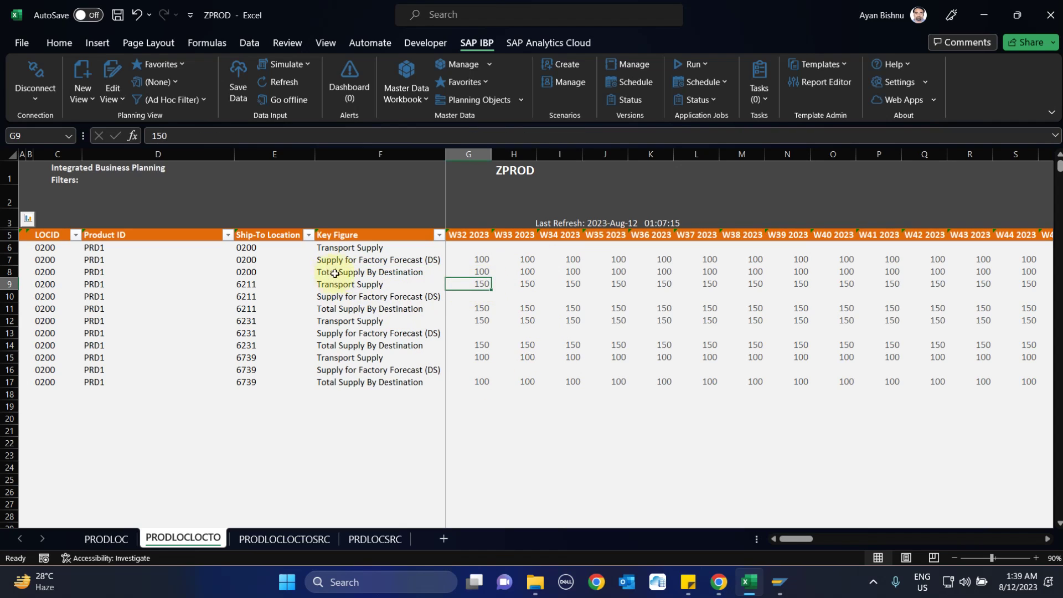
pyautogui.click(480, 271)
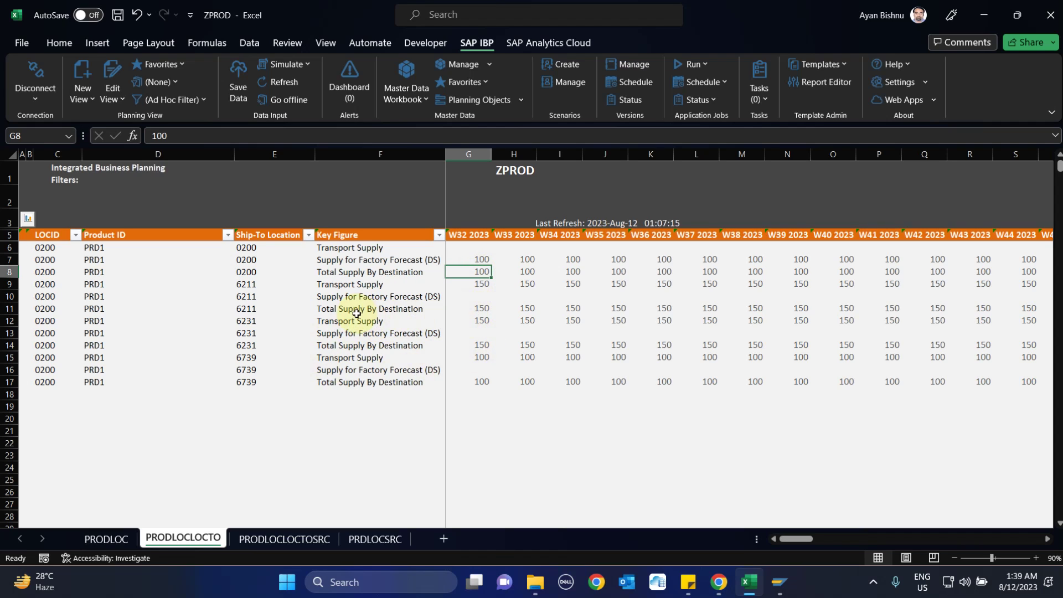
pyautogui.click(247, 309)
pyautogui.click(246, 345)
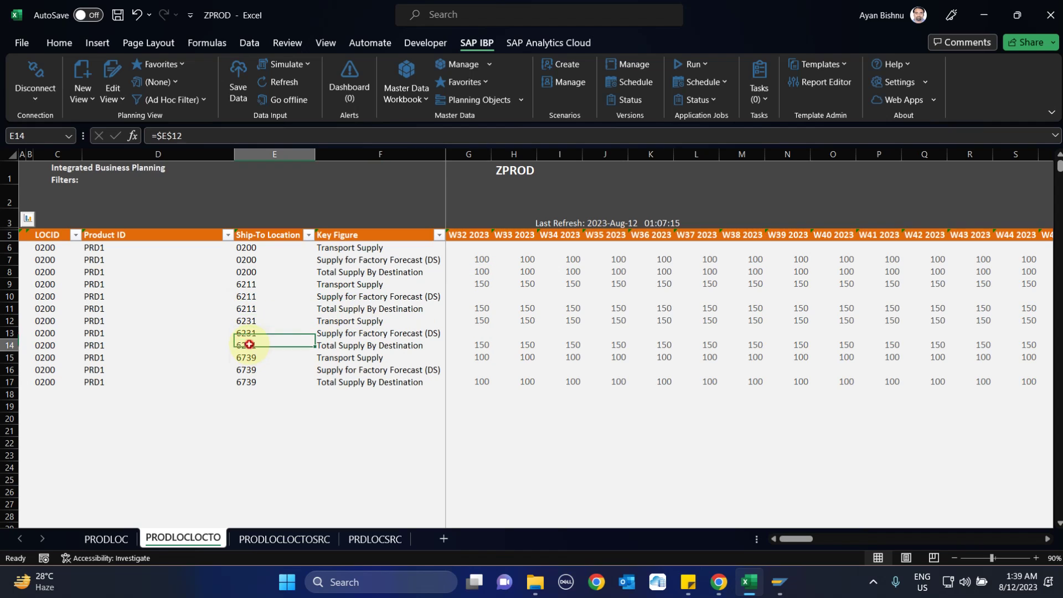
pyautogui.click(242, 370)
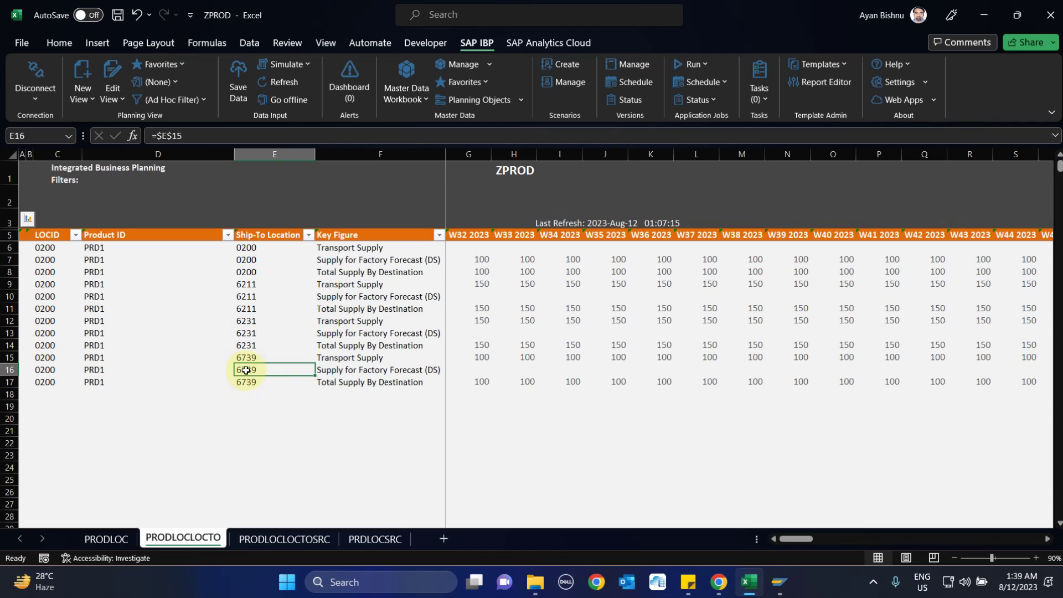
pyautogui.click(478, 383)
pyautogui.click(481, 358)
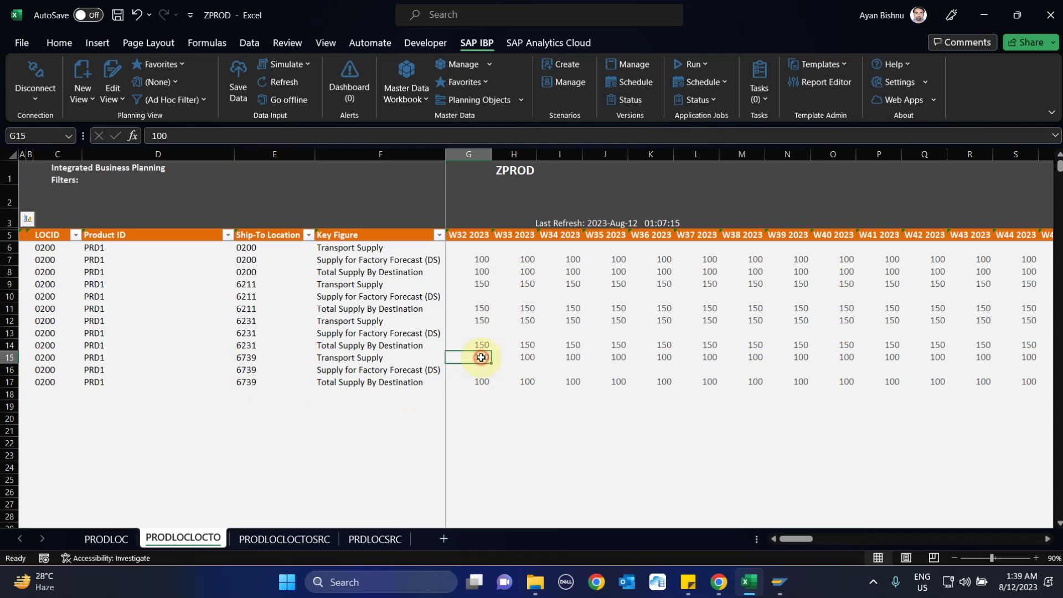
pyautogui.click(479, 321)
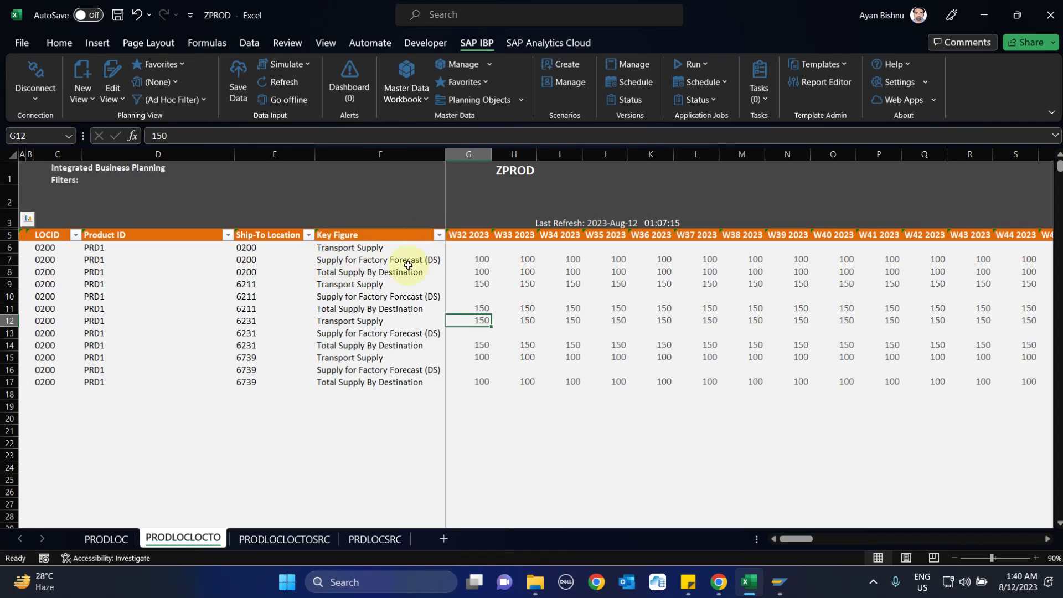
# - Filter the Key Figure column on PRODLOCLOCTO to only Supply for Factory Forecast (DS)
pyautogui.click(439, 235)
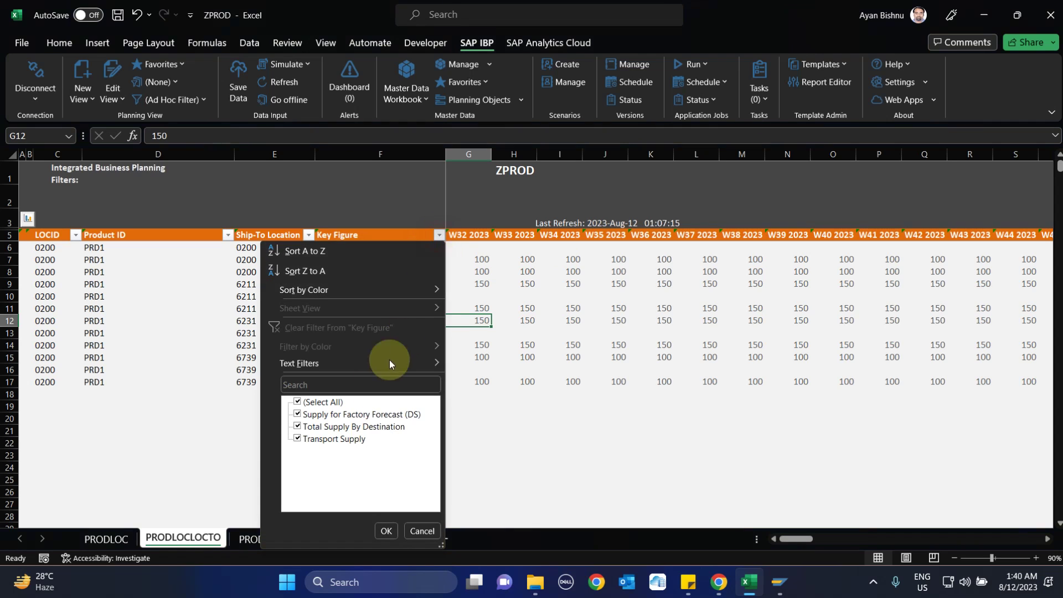
pyautogui.click(323, 402)
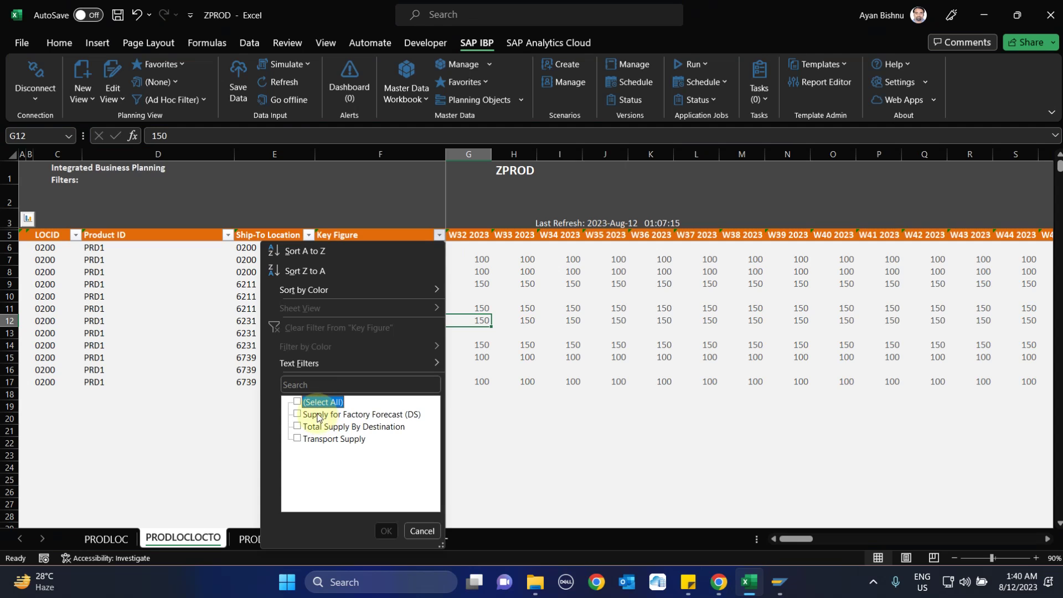
pyautogui.click(320, 415)
pyautogui.click(386, 531)
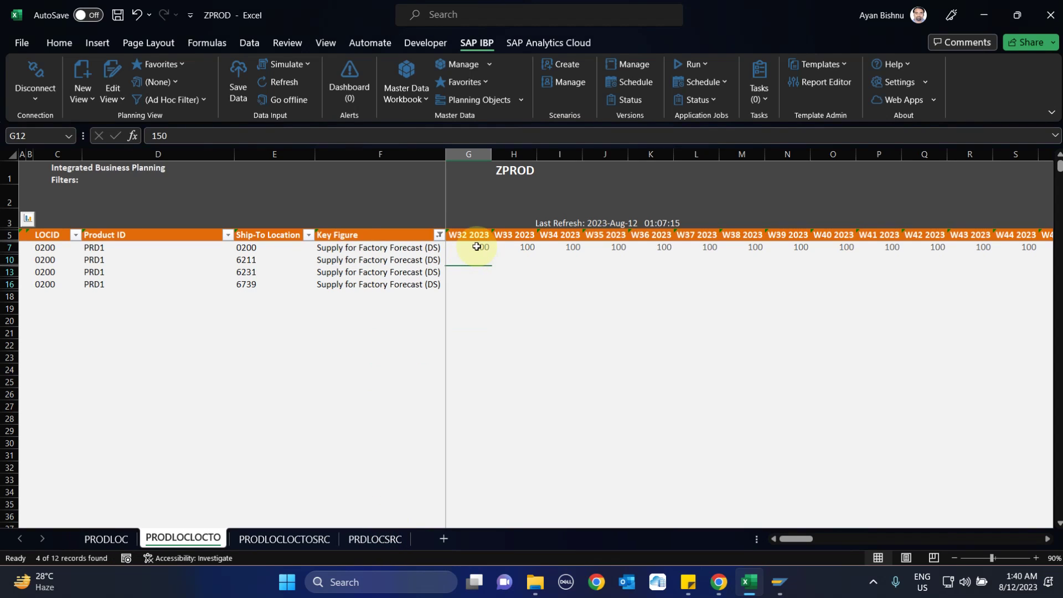
# - Examine the W32 2023 Supply for Factory Forecast (DS) of PRD1 where both location and ship-to location are 0200 on PRODLOCLOCTO
pyautogui.click(41, 248)
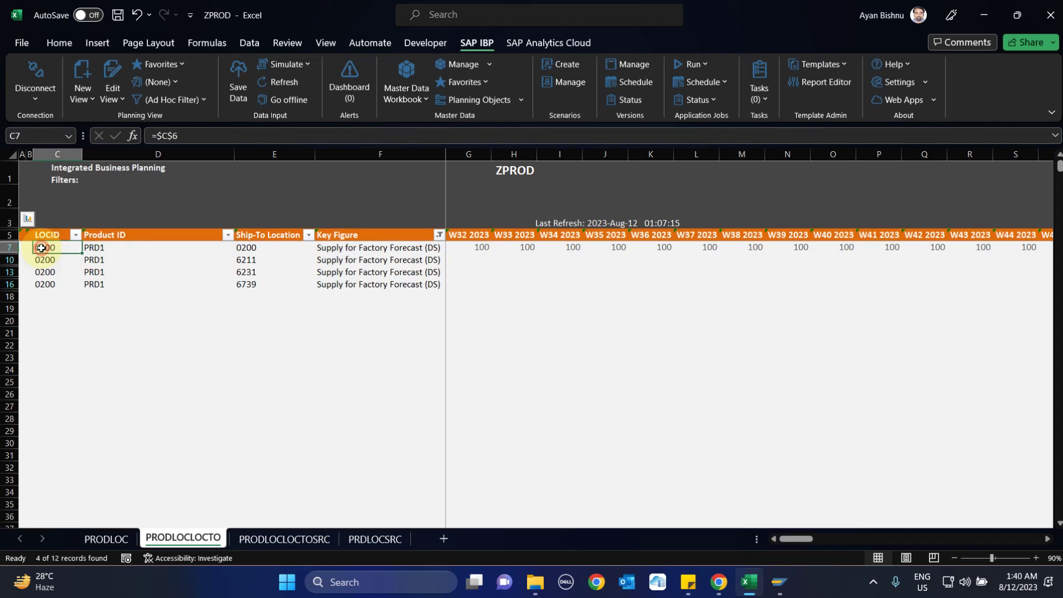
pyautogui.click(247, 247)
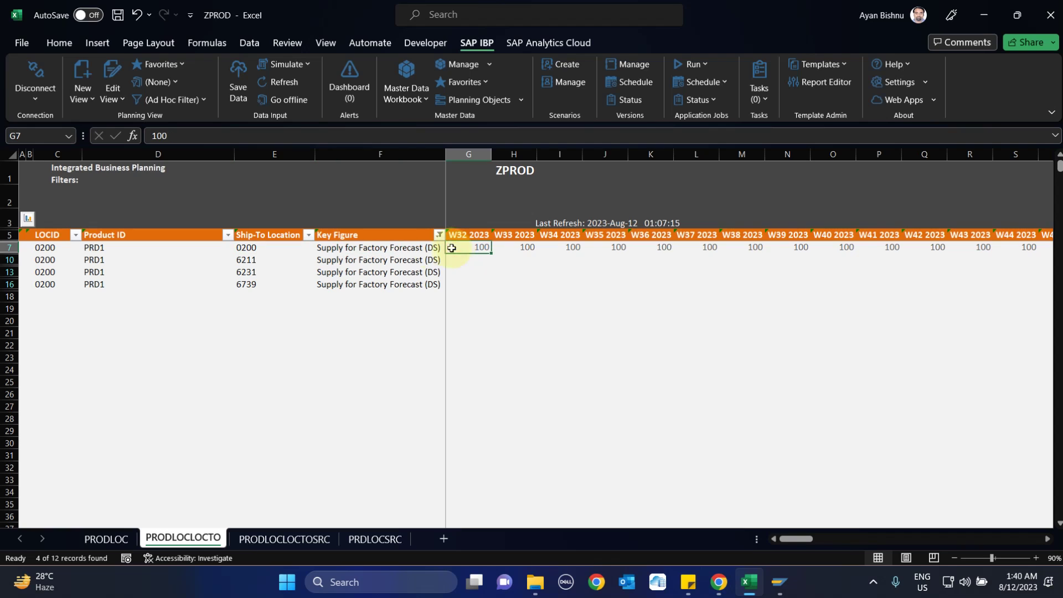
pyautogui.click(381, 248)
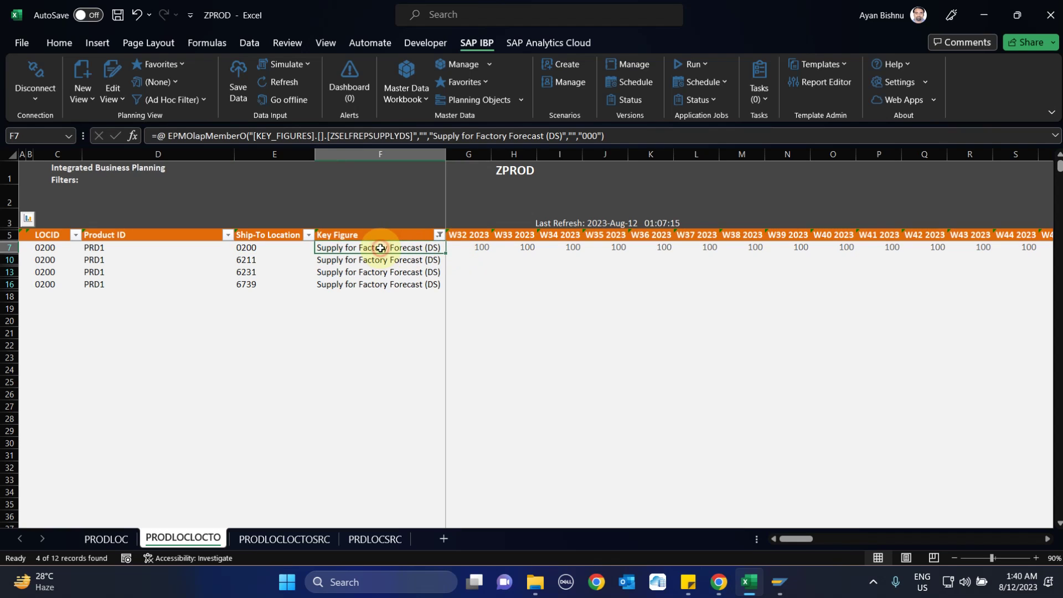
pyautogui.click(480, 248)
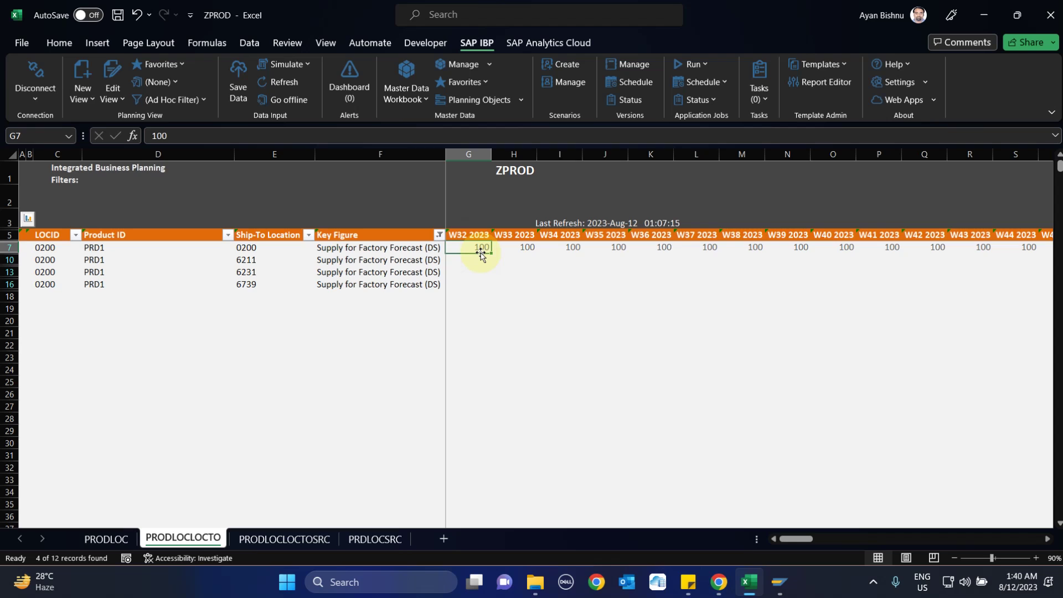
# - Change the Key Figure filter on PRODLOCLOCTO to only Total Supply By Destination
pyautogui.click(439, 235)
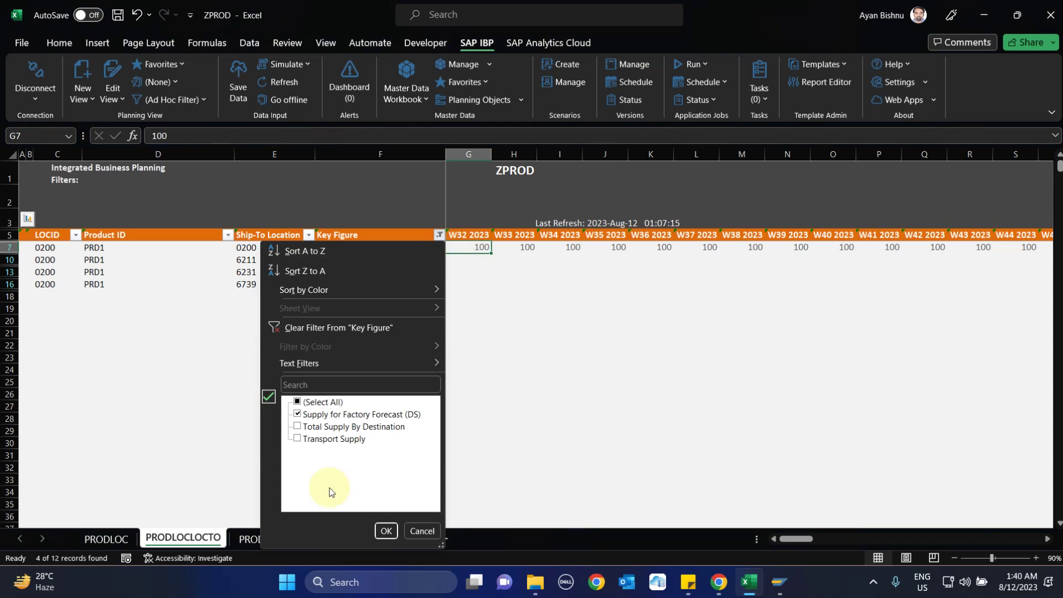
pyautogui.click(336, 415)
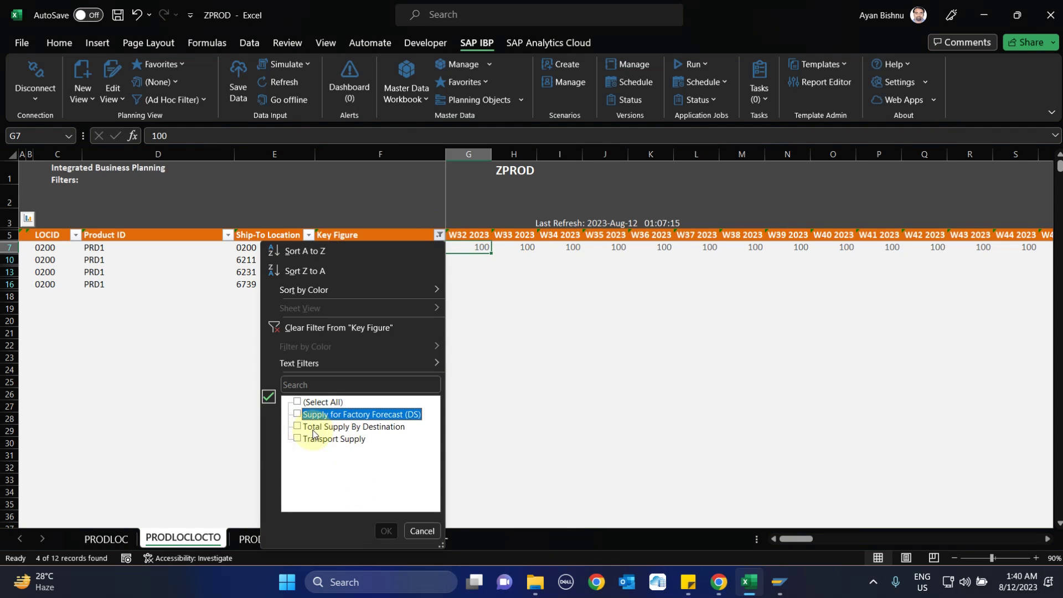
pyautogui.click(313, 427)
pyautogui.click(388, 531)
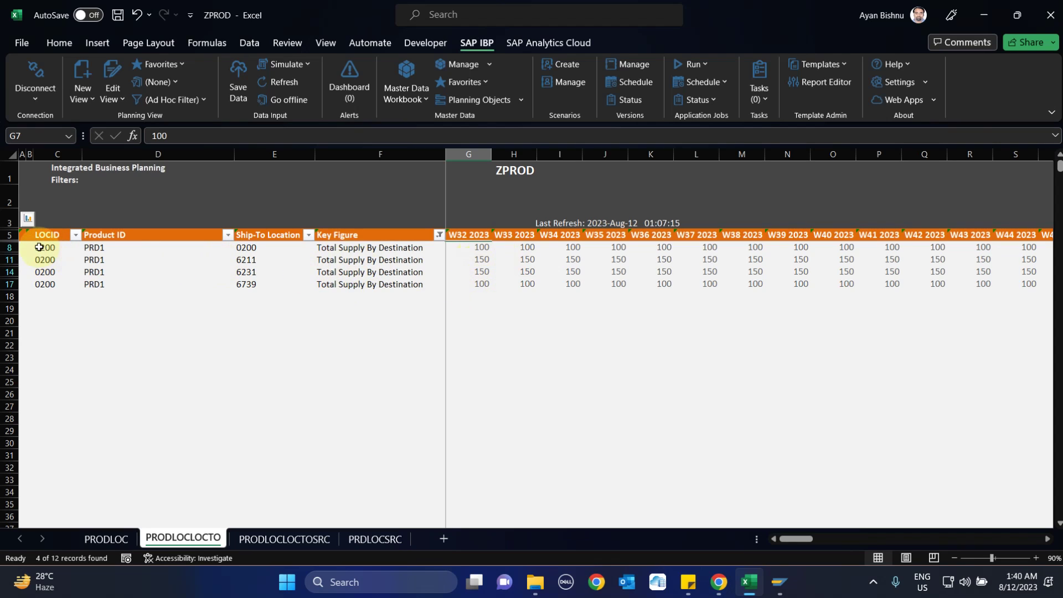
# - Review the W32 2023 Total Supply By Destination values for ship-to locations 0200, 6211, 6231 and 6739 on PRODLOCLOCTO
pyautogui.moveTo(39, 249); pyautogui.dragTo(271, 249)
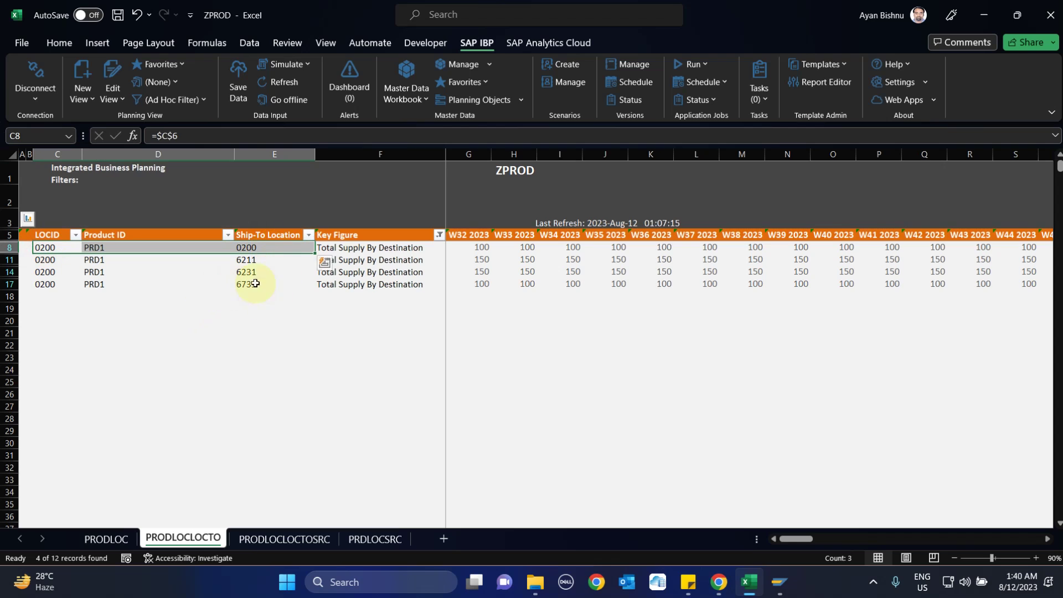
pyautogui.click(478, 261)
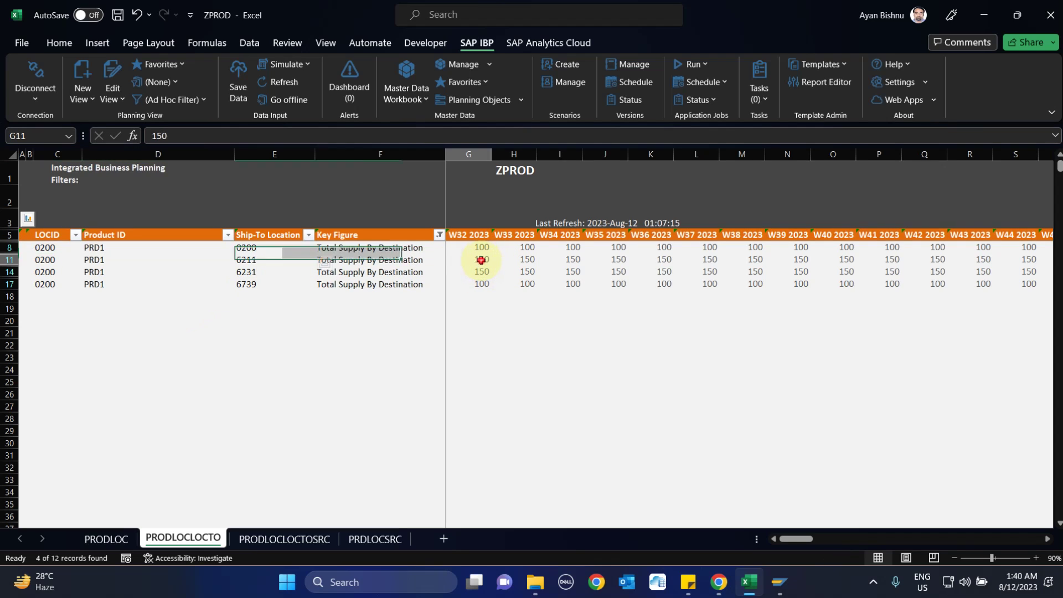
pyautogui.click(477, 270)
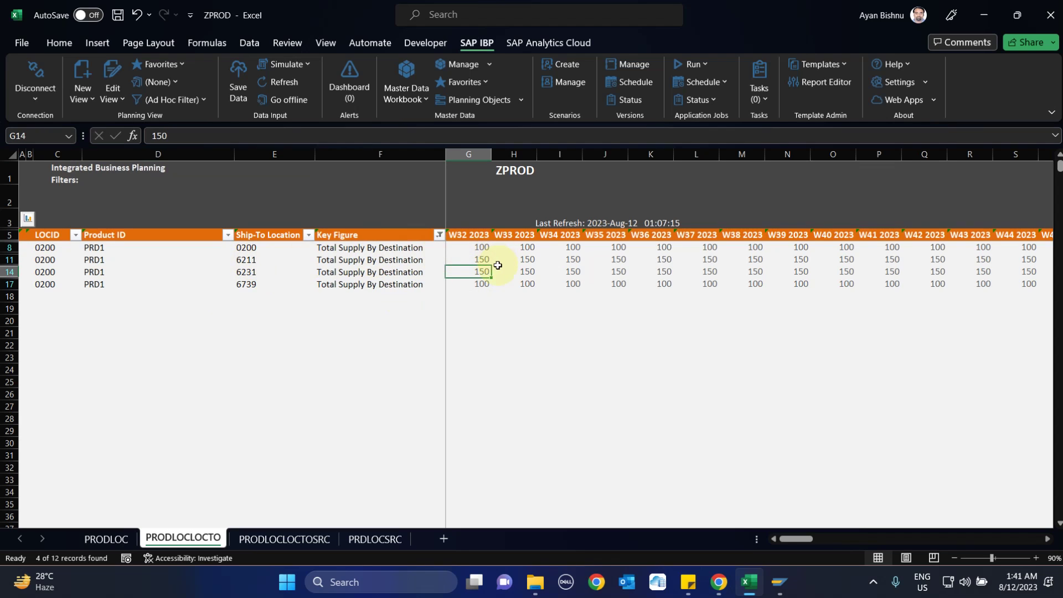
pyautogui.click(482, 282)
pyautogui.click(483, 260)
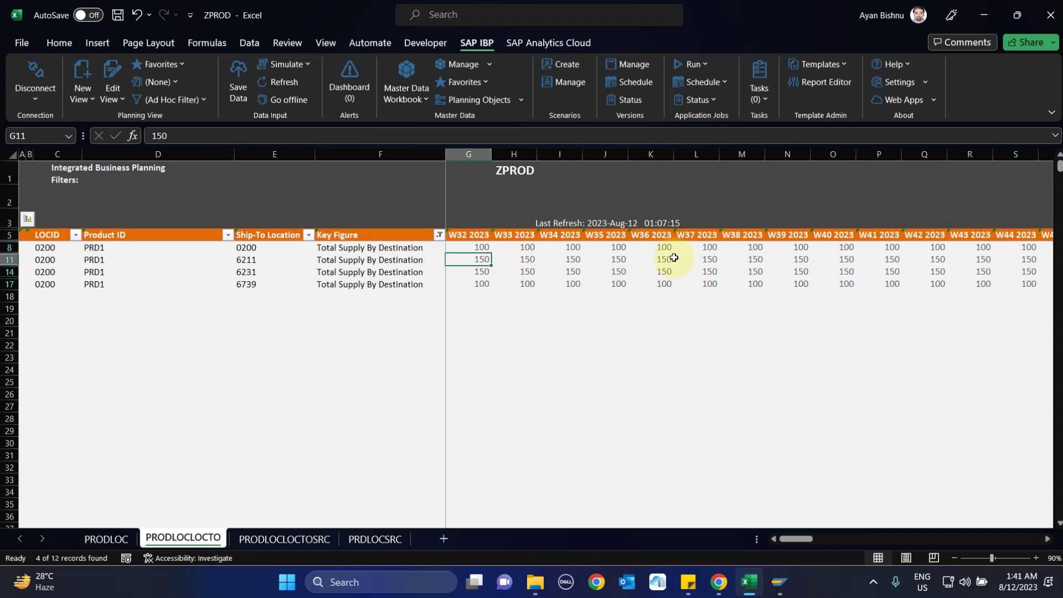
# - Inspect the location, product and ship-to location combination of the 6211 row on PRODLOCLOCTO
pyautogui.click(96, 261)
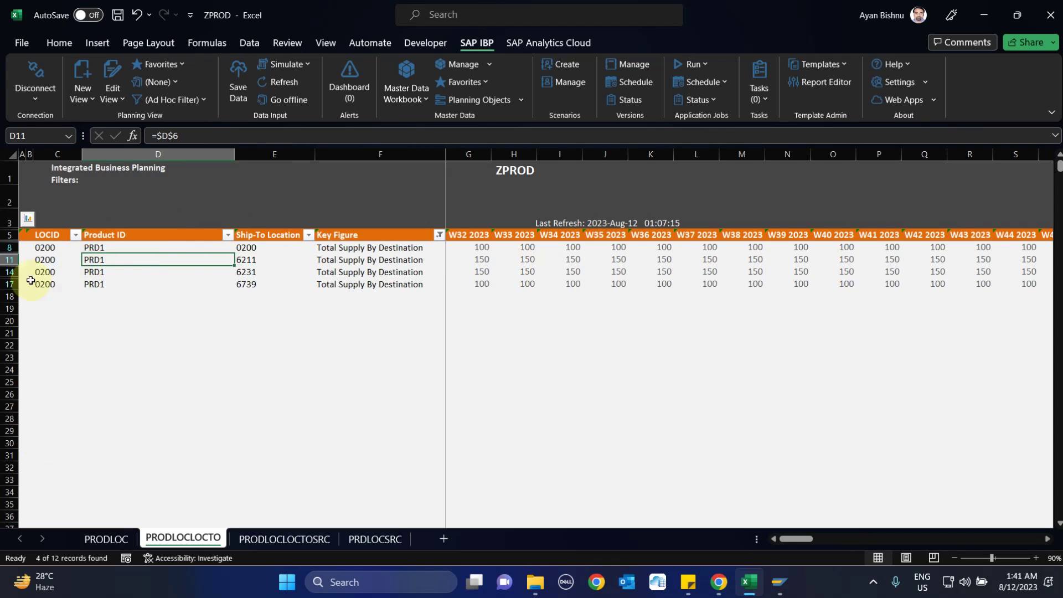
pyautogui.click(49, 260)
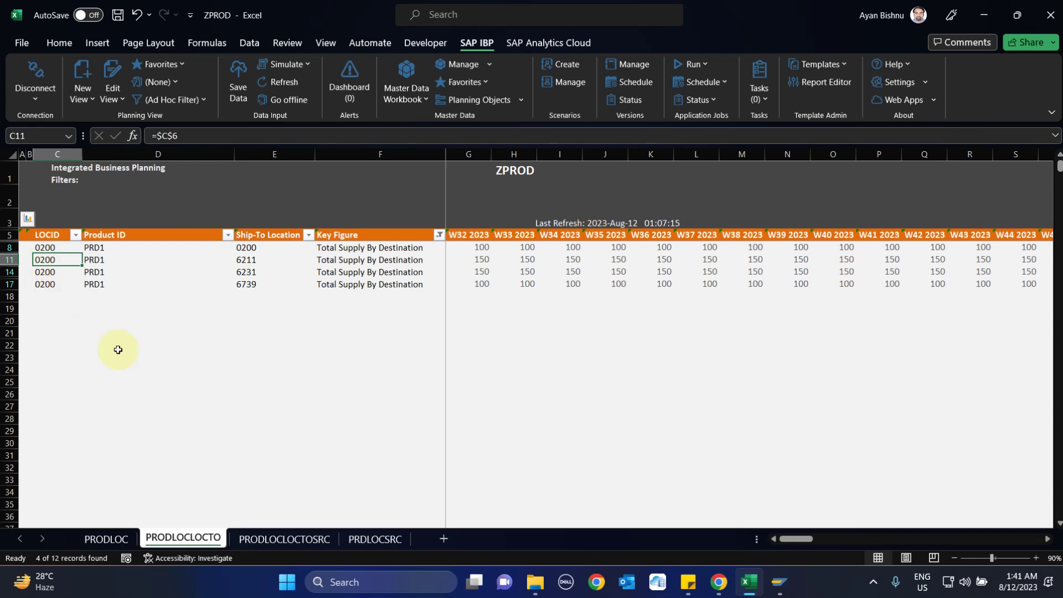
pyautogui.click(245, 260)
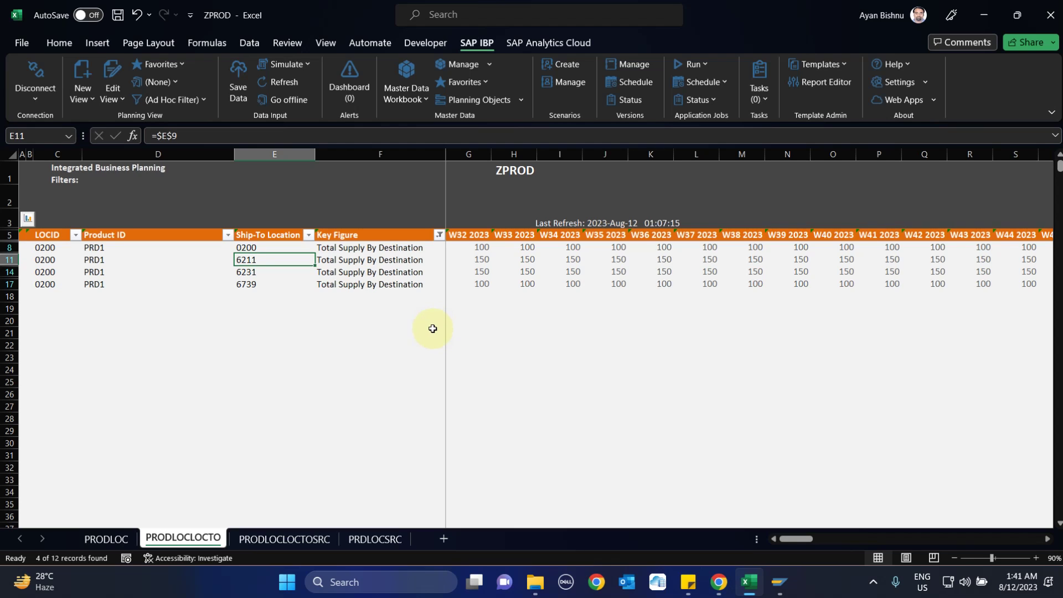
pyautogui.click(48, 260)
pyautogui.click(92, 260)
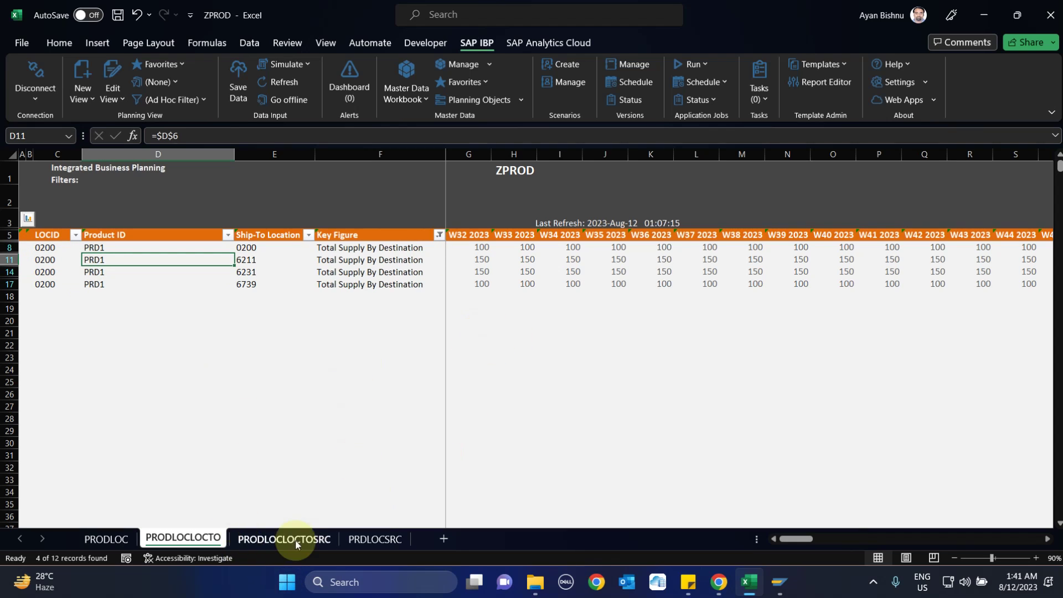
# - Compare Total Supply By Destination on PRODLOCLOCTO with Production By Destination on PRODLOCLOCTOSRC for ship-to location 0200
pyautogui.click(266, 540)
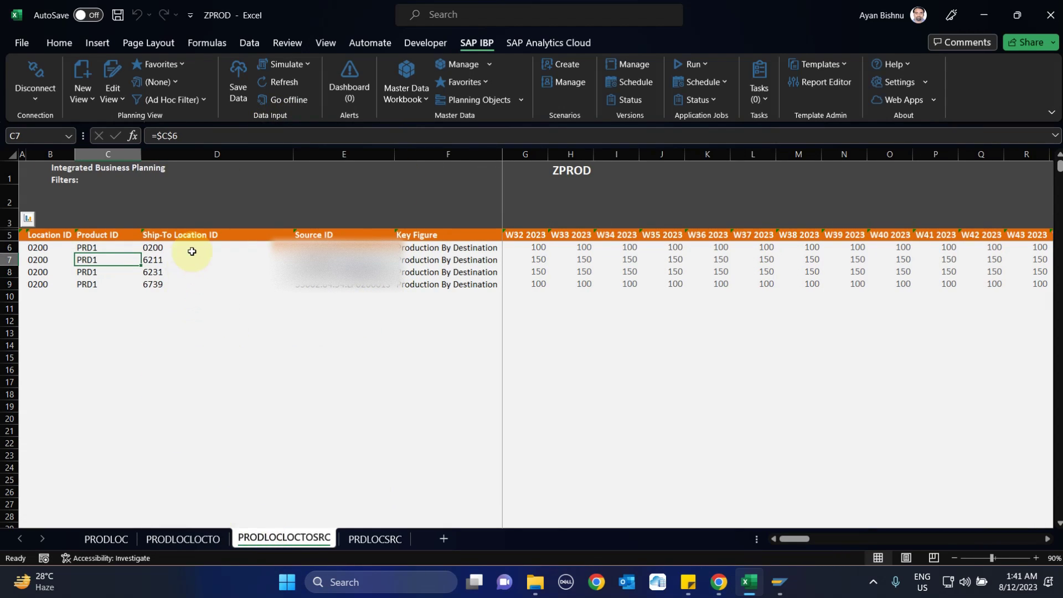
pyautogui.click(214, 537)
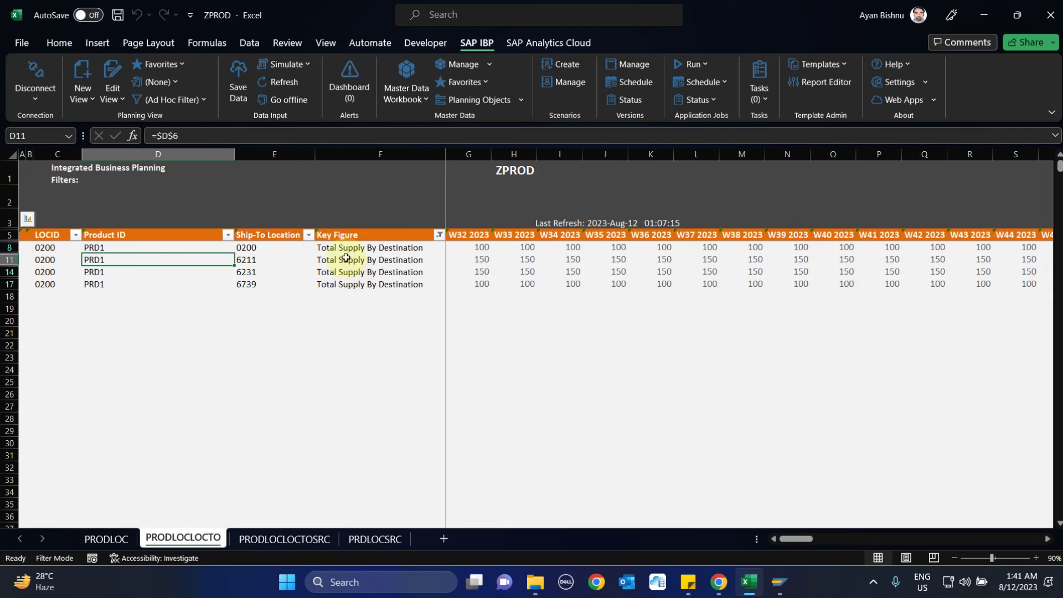
pyautogui.click(332, 247)
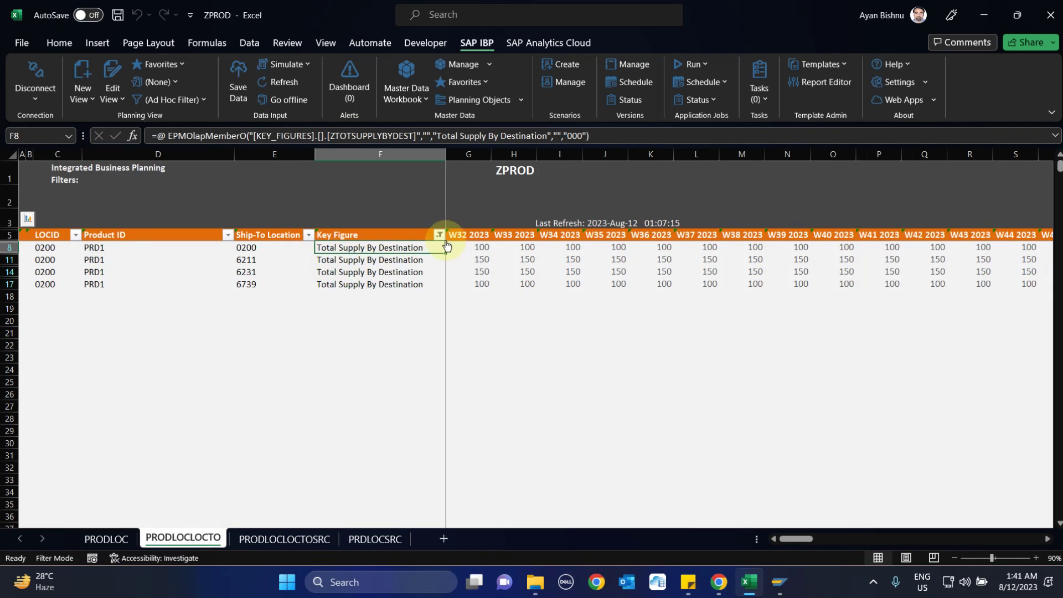
pyautogui.click(252, 540)
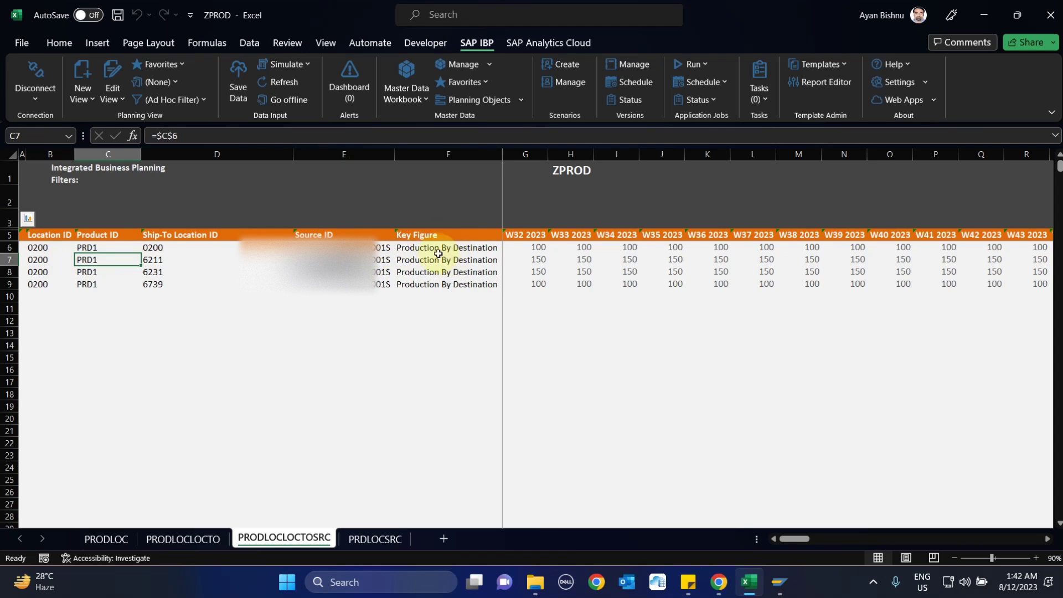
pyautogui.click(403, 248)
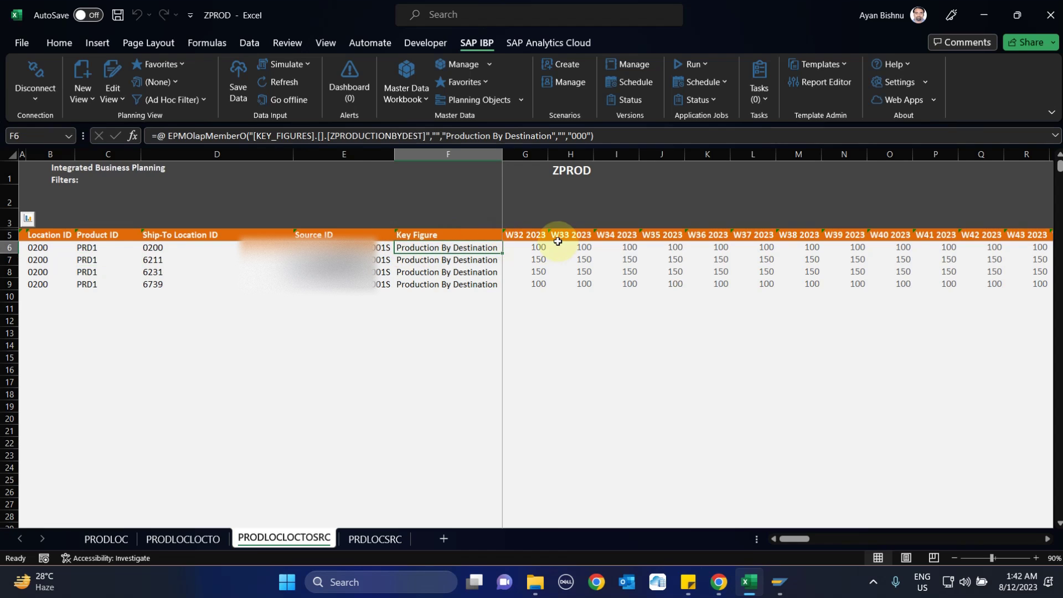
pyautogui.click(539, 247)
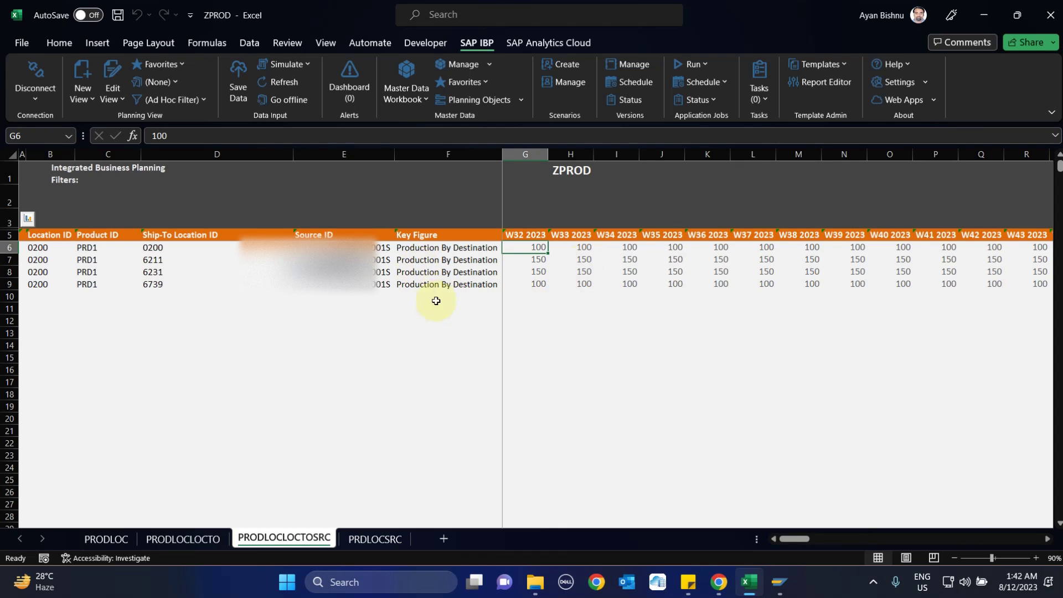
pyautogui.click(426, 248)
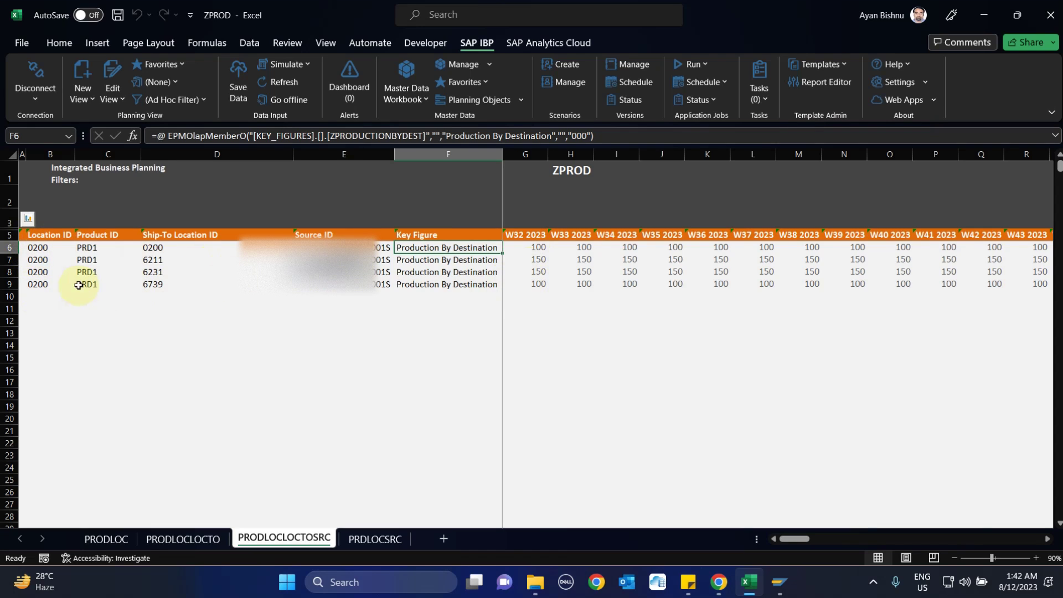
# - Inspect the location, product, source and ship-to location attributes behind Production By Destination on PRODLOCLOCTOSRC
pyautogui.click(39, 248)
pyautogui.keyDown('ctrl'); pyautogui.click(92, 247); pyautogui.keyUp('ctrl')
pyautogui.keyDown('ctrl'); pyautogui.click(308, 244); pyautogui.keyUp('ctrl')
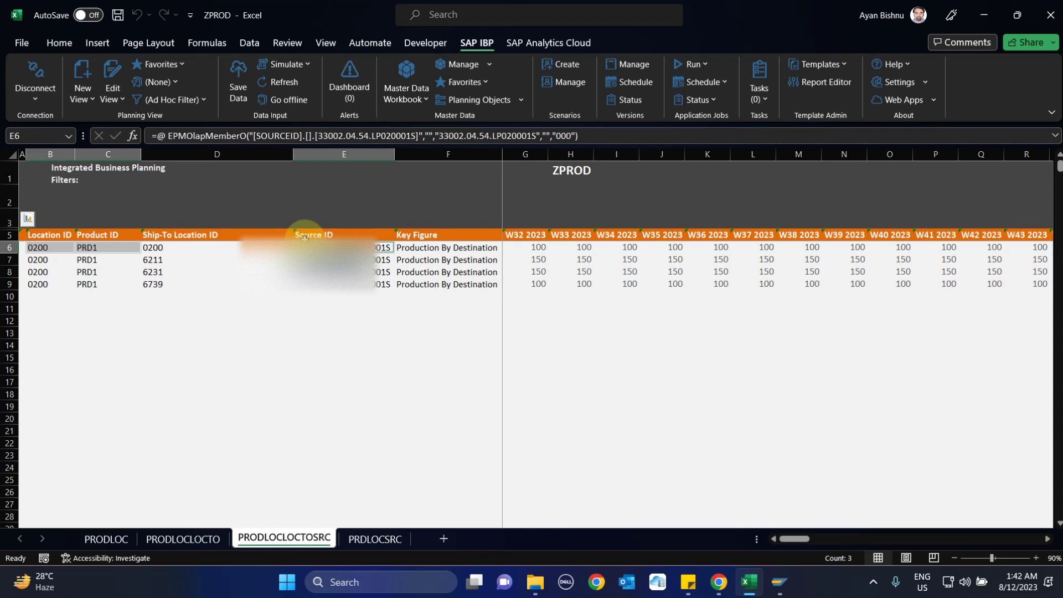
pyautogui.click(159, 260)
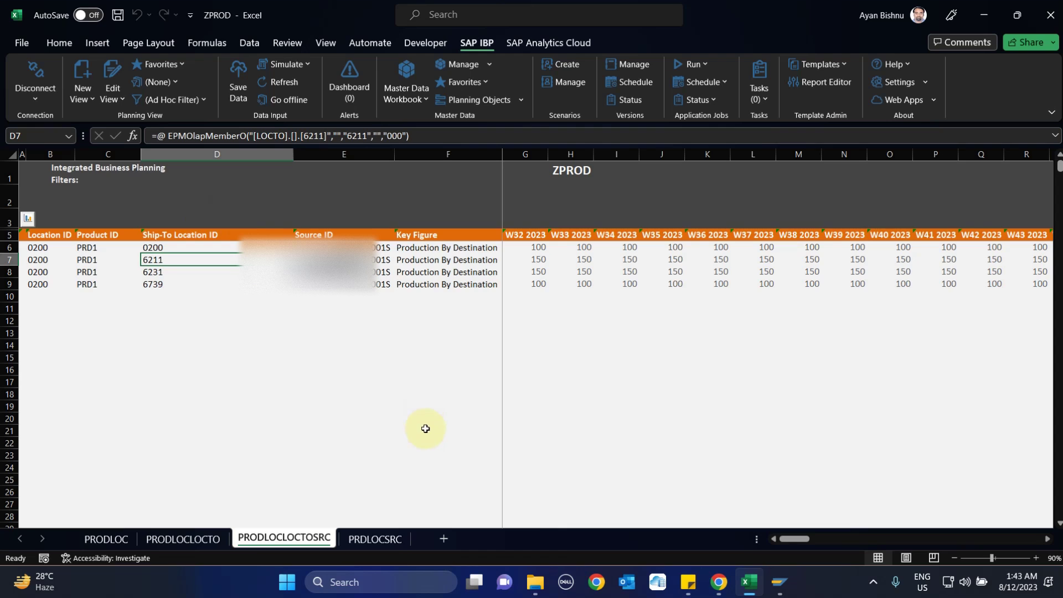
# - Clear the Key Figure filter on the PRDLOCSRC sheet
pyautogui.click(380, 539)
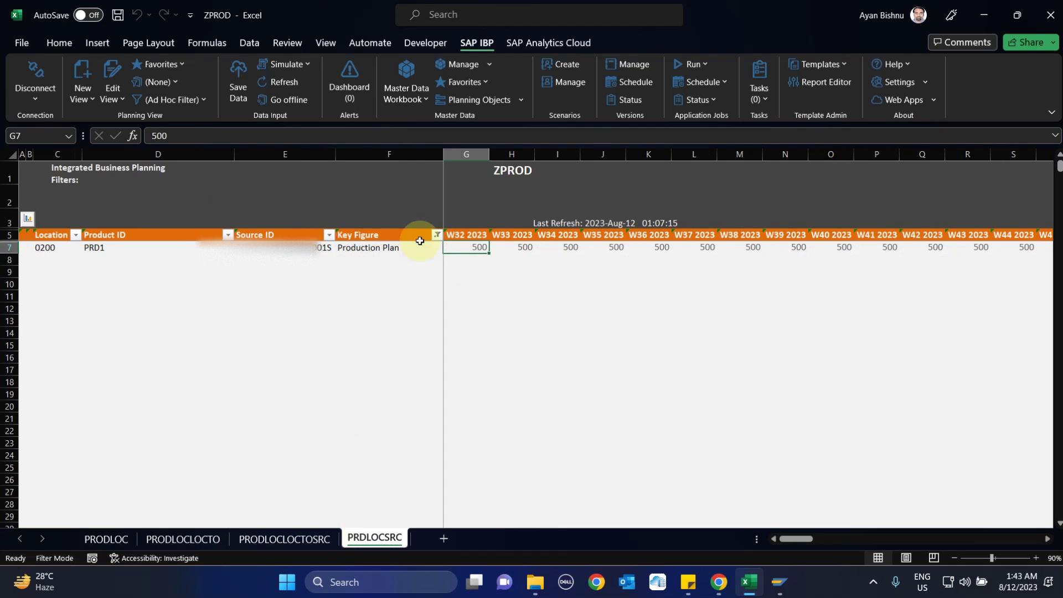
pyautogui.click(437, 235)
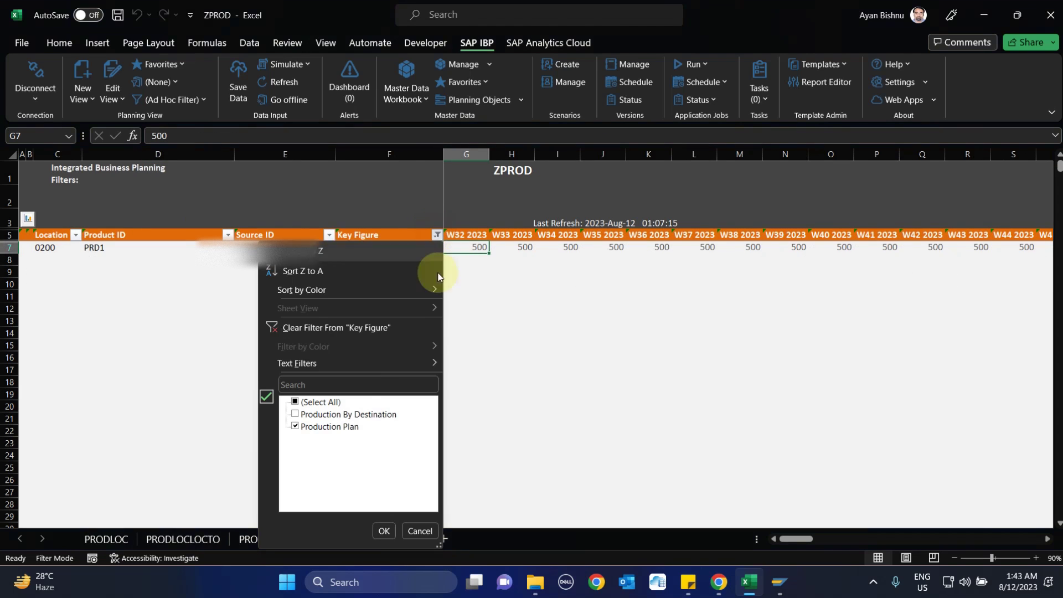
pyautogui.click(310, 329)
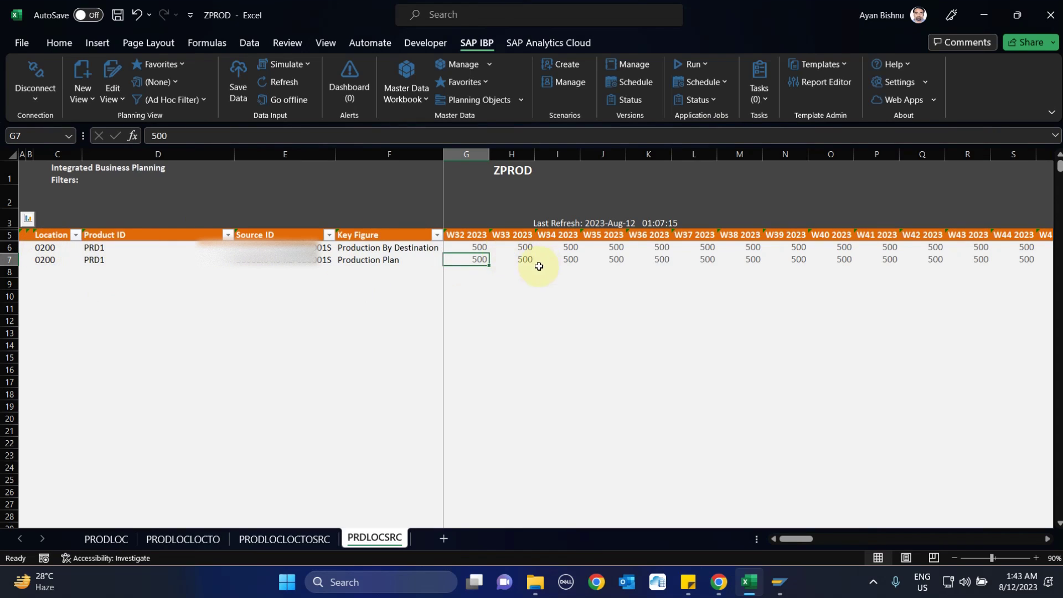
# - Compare the Production Plan and Production By Destination key figures for PRD1 at location 0200 on PRDLOCSRC
pyautogui.click(357, 260)
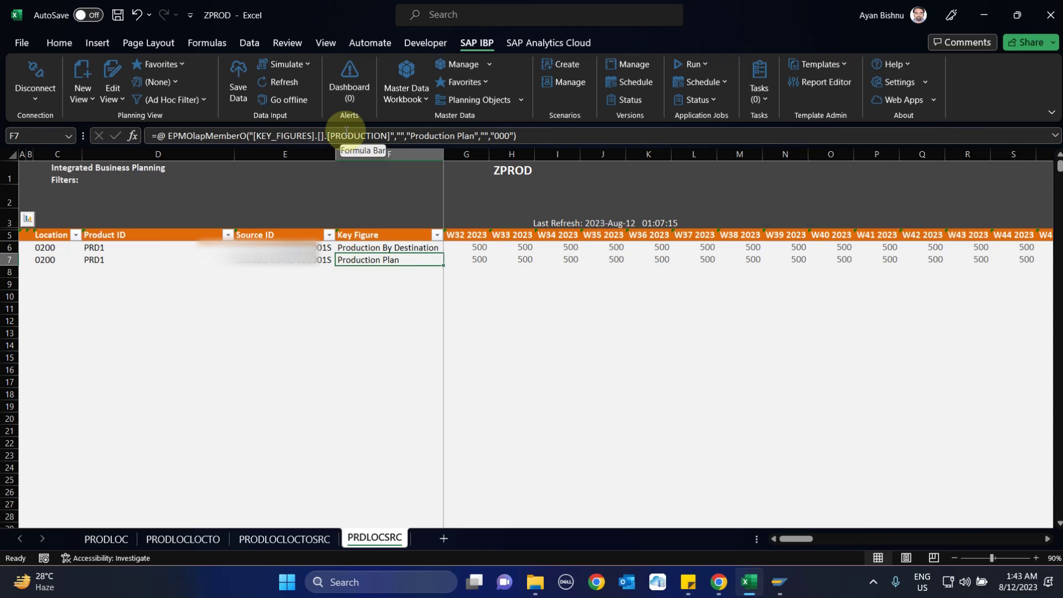
pyautogui.click(392, 248)
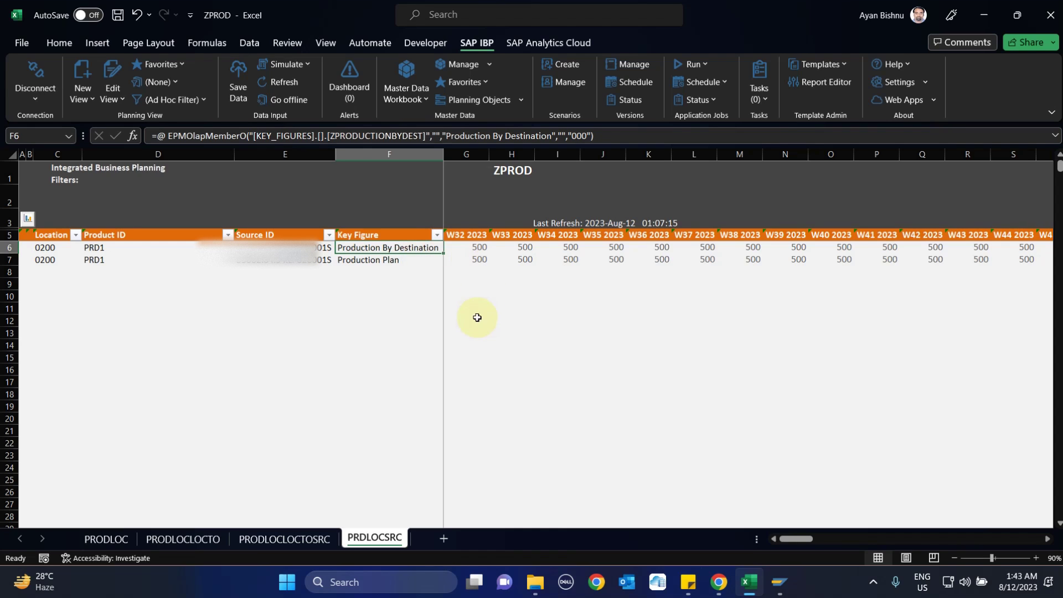
pyautogui.click(456, 258)
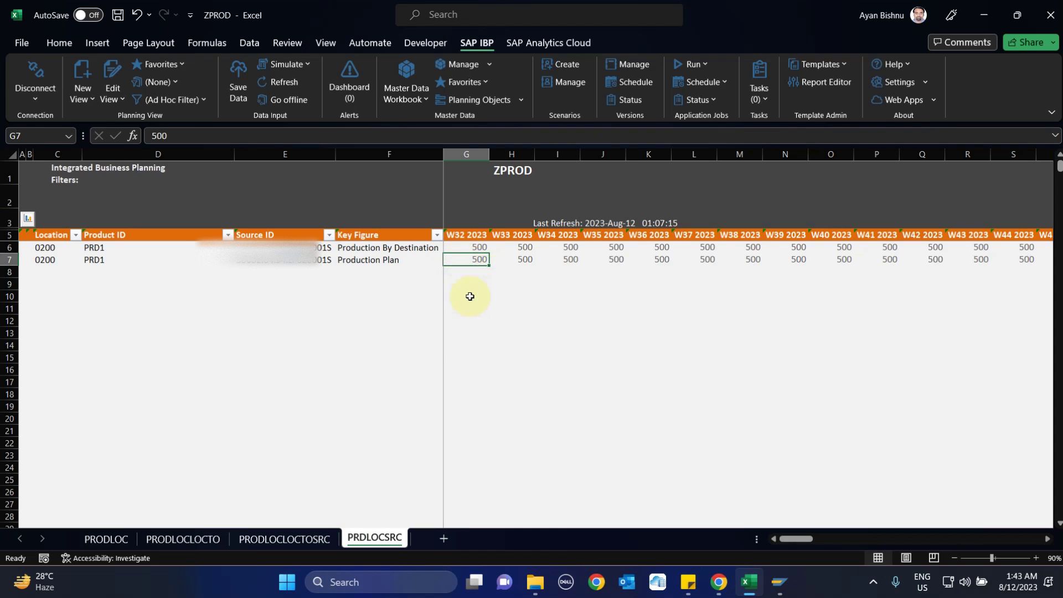
# - Check the PRDLOCSRC production totals against the Production By Destination split across the ship-to locations on PRODLOCLOCTOSRC
pyautogui.click(270, 541)
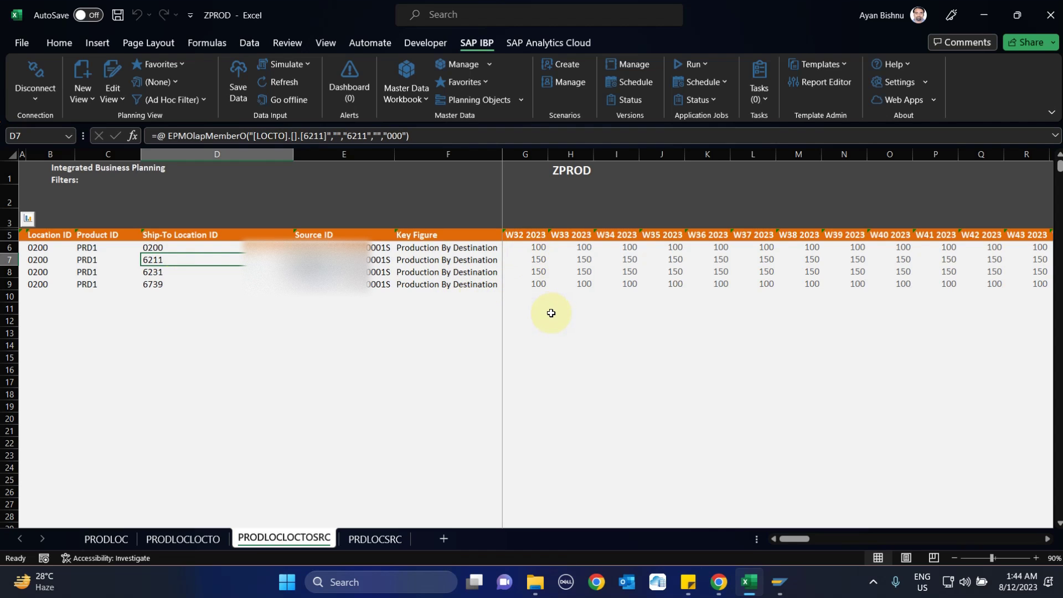
pyautogui.click(382, 540)
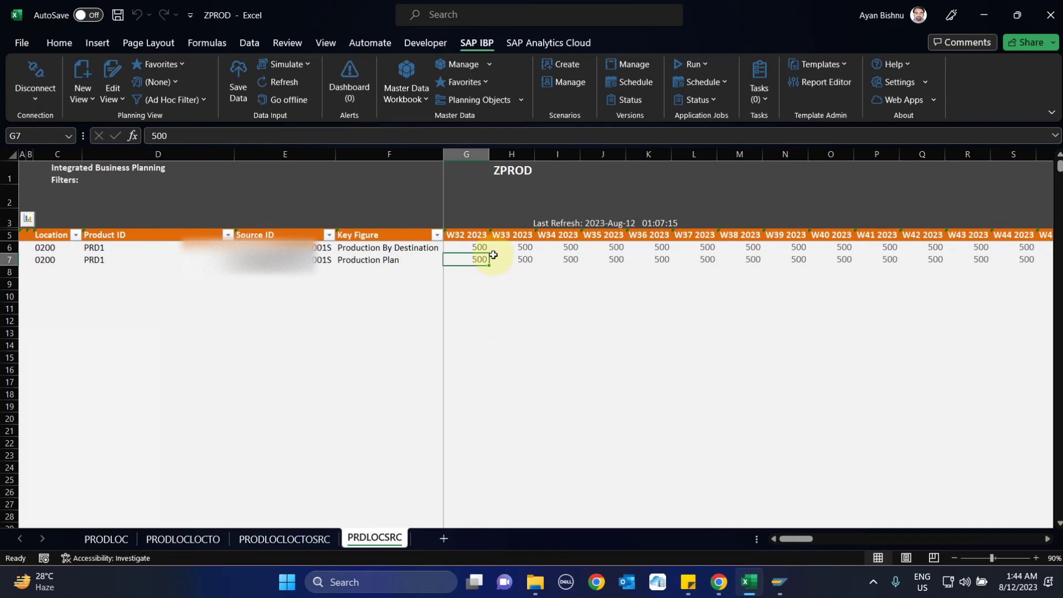
pyautogui.click(317, 540)
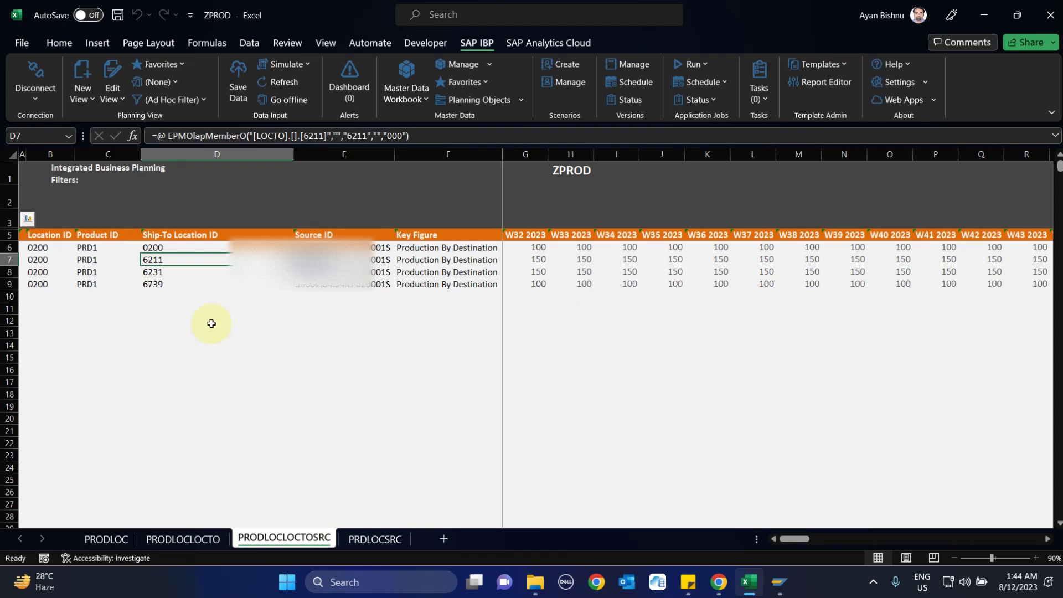
pyautogui.click(174, 259)
pyautogui.press('Down')
pyautogui.press('Down')
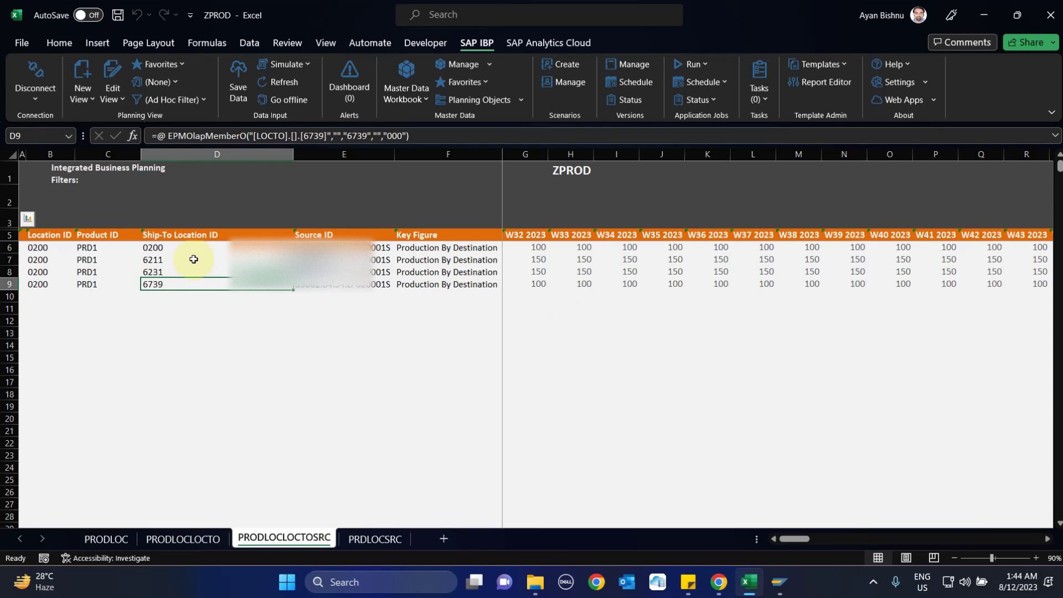
pyautogui.click(164, 249)
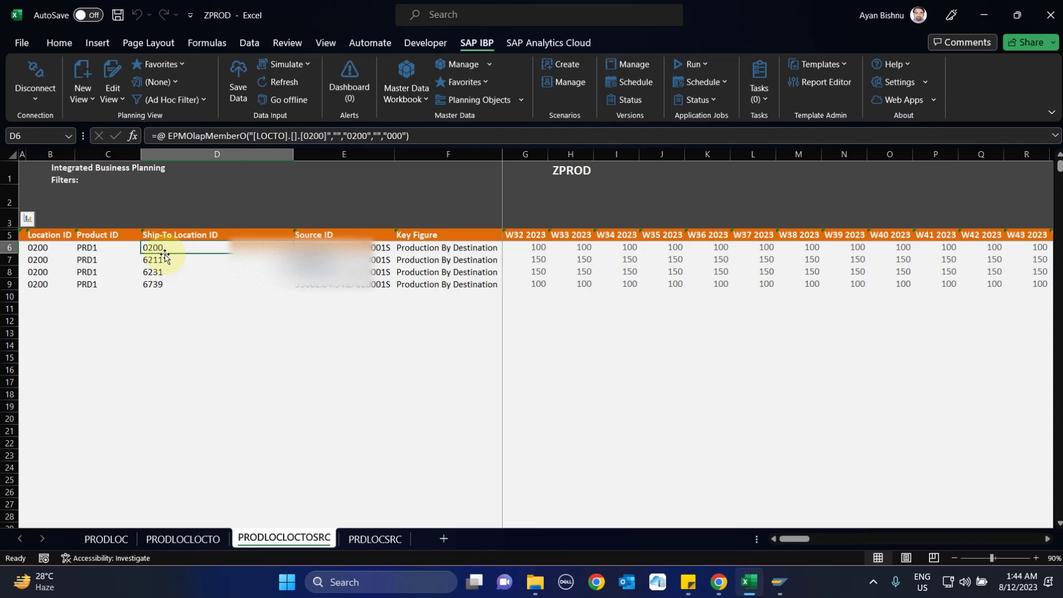
# - Compare the PRODLOC supply key figures for PRD1 at location 0200 with the Production By Destination rows per ship-to location on PRODLOCLOCTOSRC
pyautogui.click(119, 540)
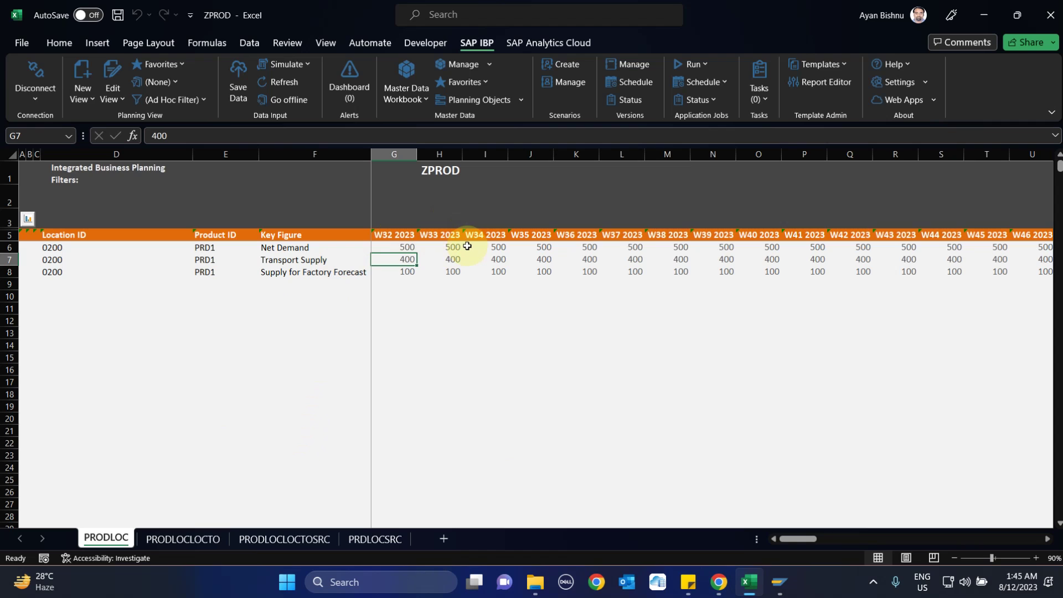
pyautogui.click(280, 540)
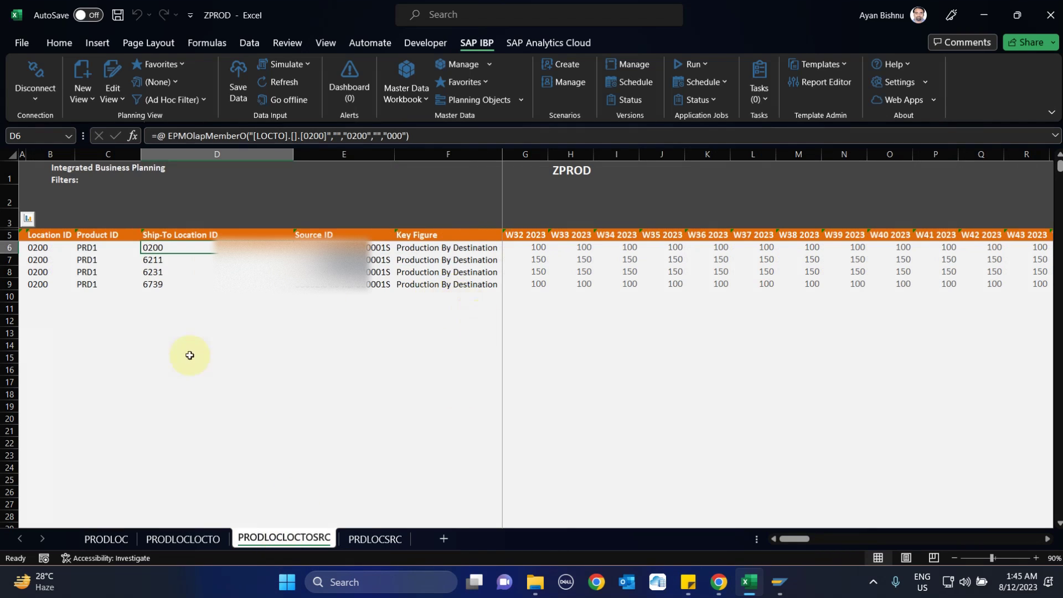
pyautogui.click(153, 260)
pyautogui.click(152, 272)
pyautogui.click(152, 284)
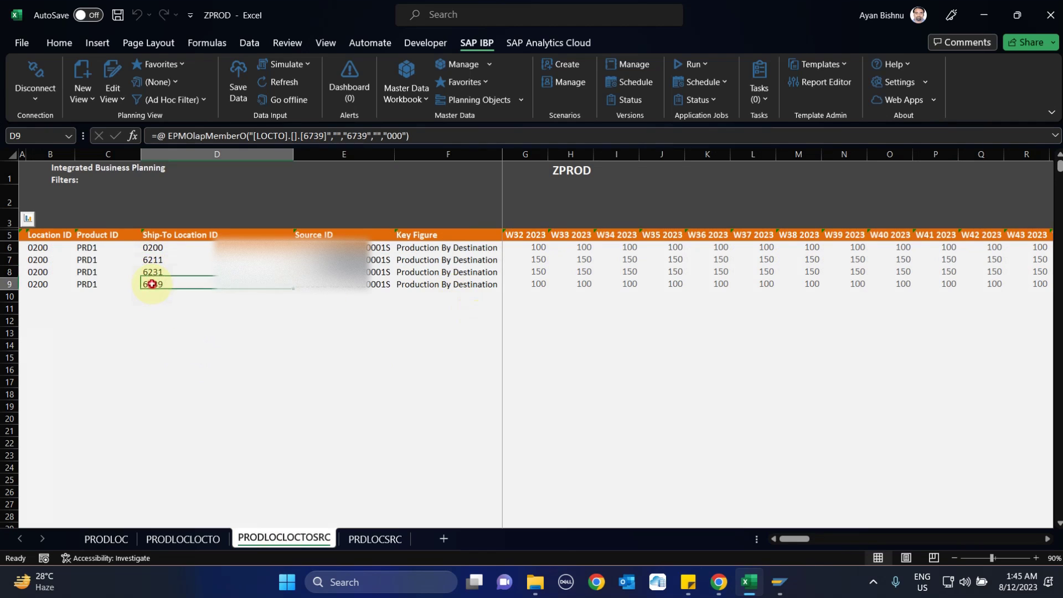
pyautogui.click(167, 250)
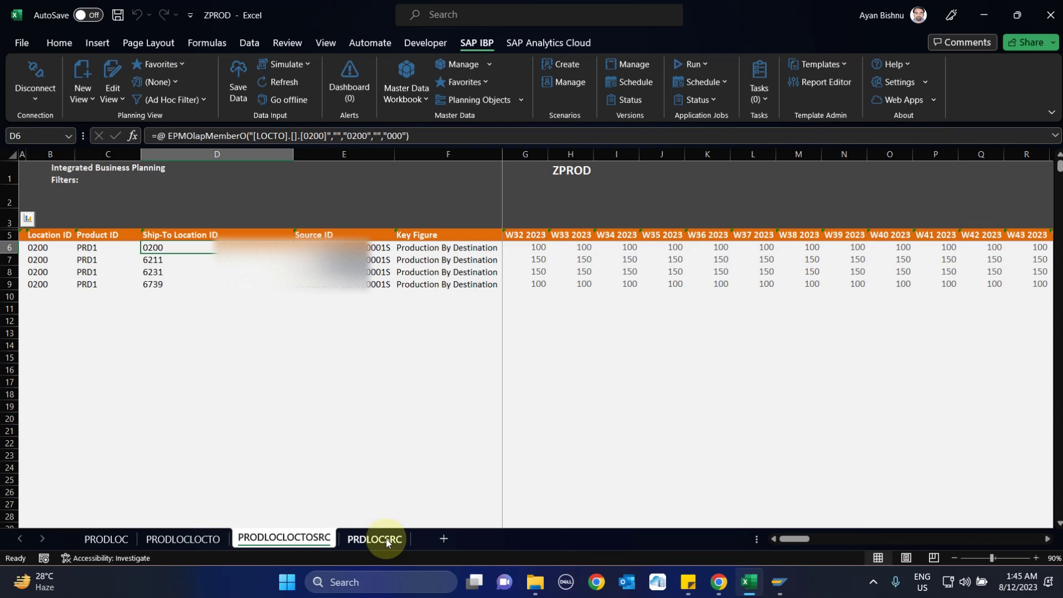
pyautogui.click(430, 285)
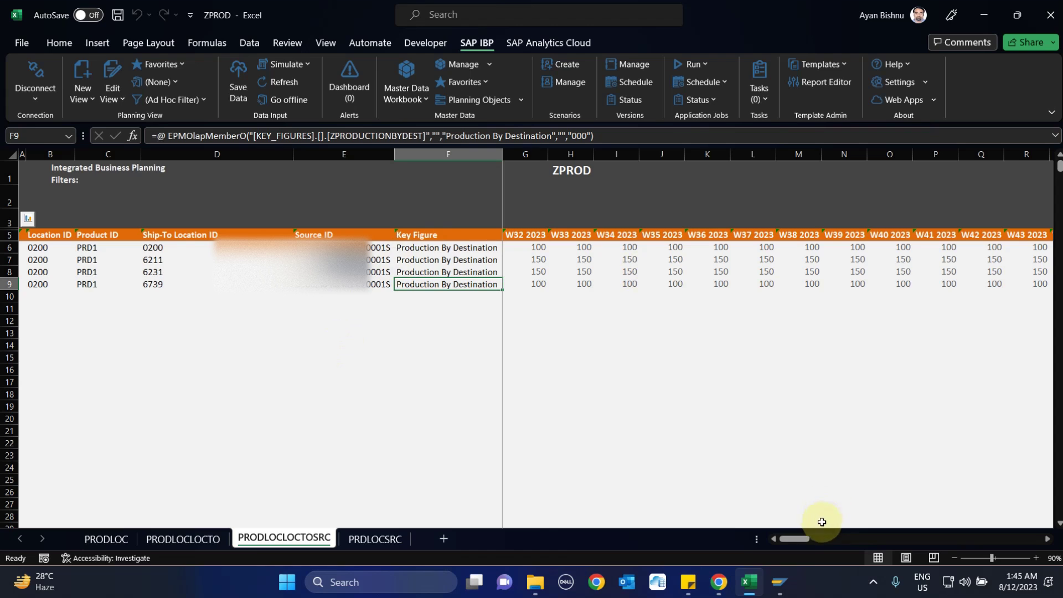
# - Switch to the SAP Stock/Requirements List and compare the 08/12/2023 planned order quantities at plant 0200 with the Production By Destination split in Excel
pyautogui.moveTo(784, 590)
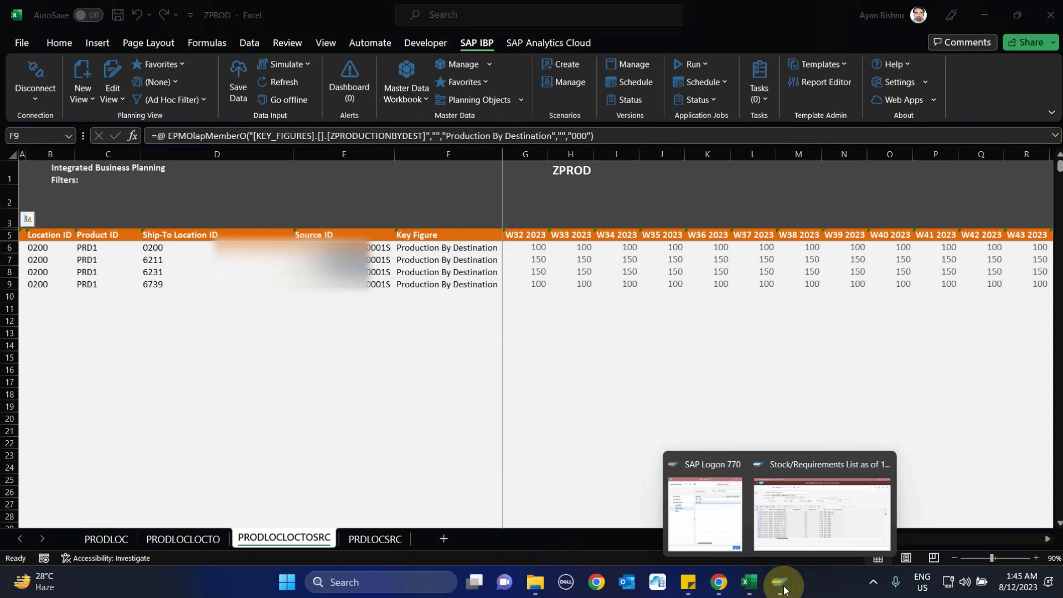
pyautogui.click(800, 511)
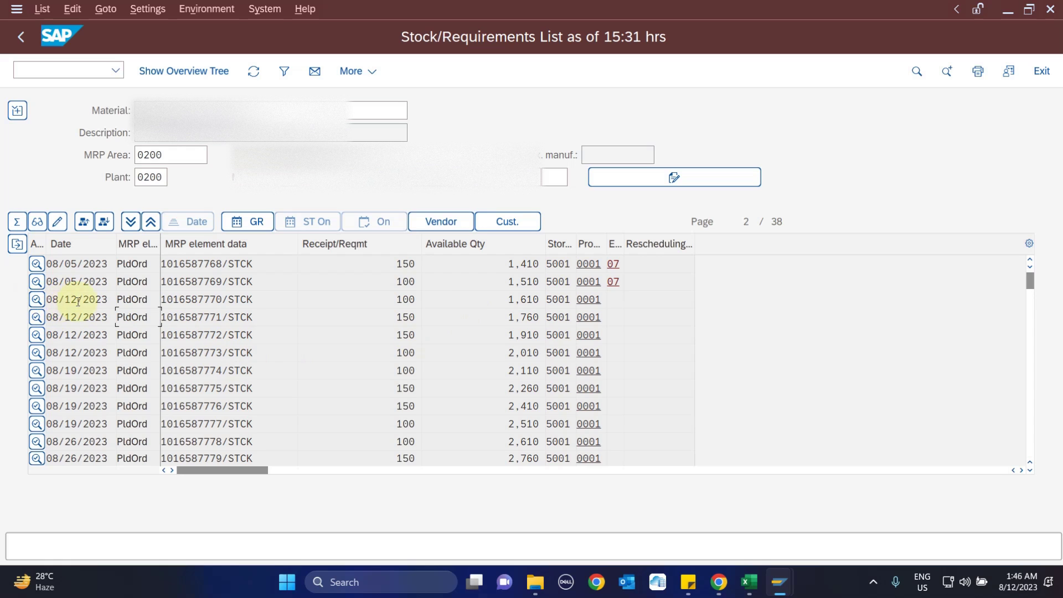
pyautogui.click(391, 302)
pyautogui.click(385, 320)
pyautogui.click(382, 335)
pyautogui.click(382, 356)
pyautogui.hotkey('alt', 'Tab')
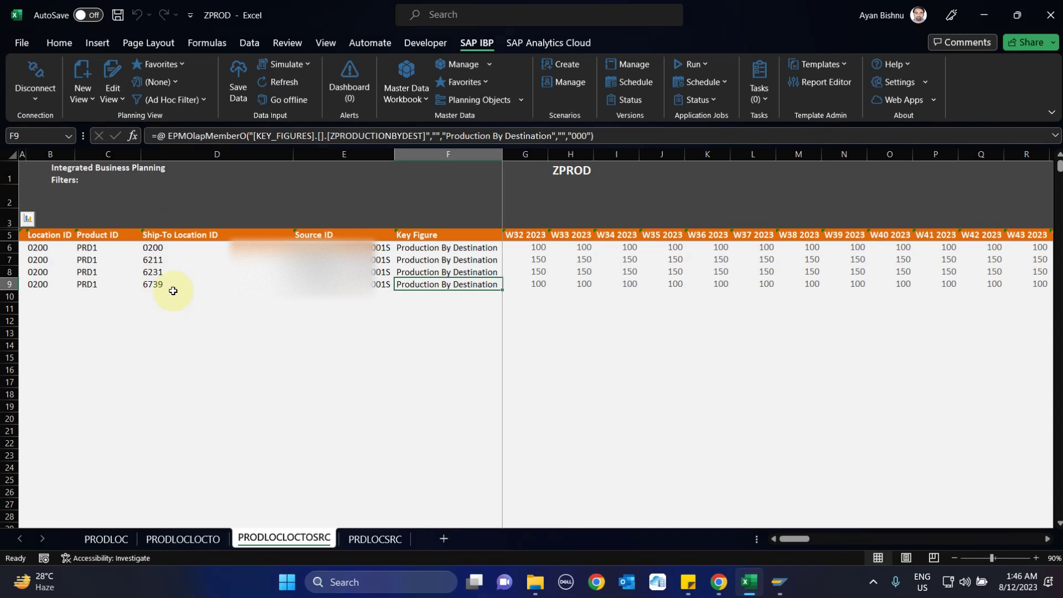
pyautogui.hotkey('alt', 'Tab')
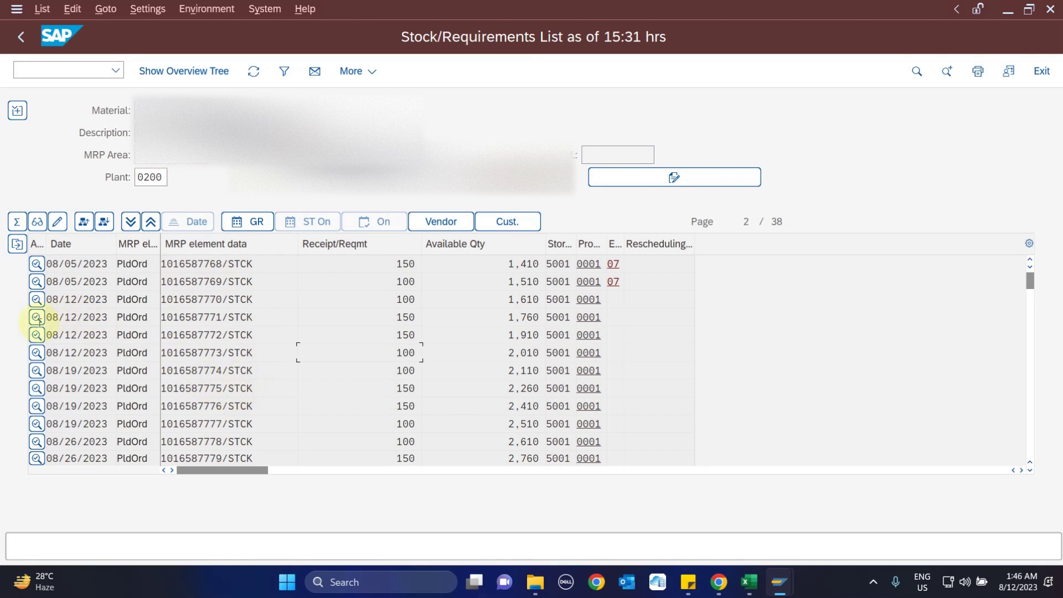